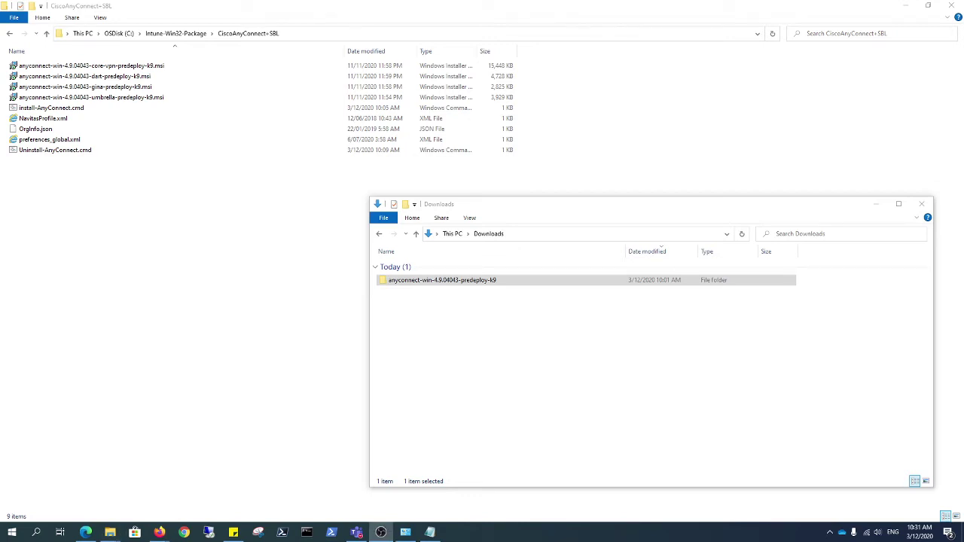
Step: Open the anyconnect-win-4.9.04043-predeploy-k9 folder, widen its Name column, and minimize the Downloads window
key("alt+Tab")
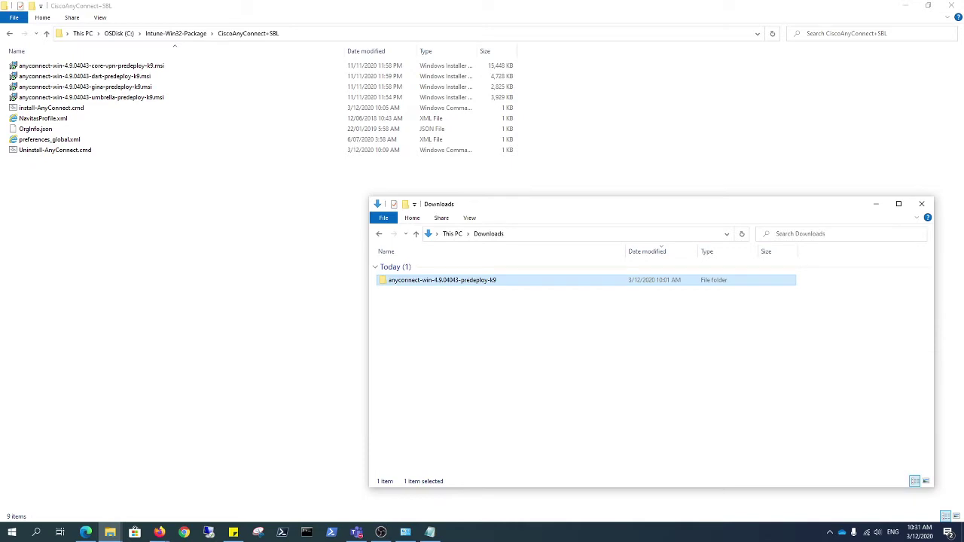
key("alt+Tab")
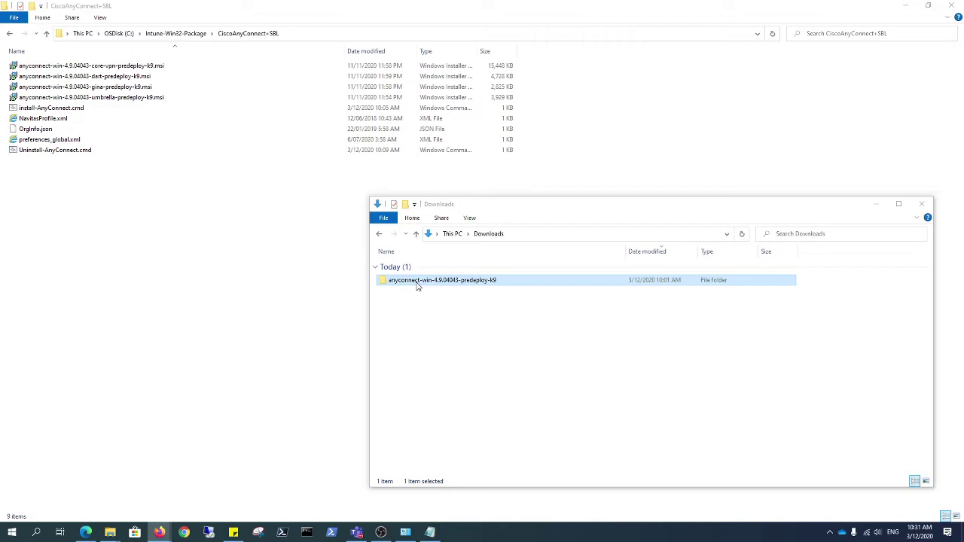
double_click(416, 286)
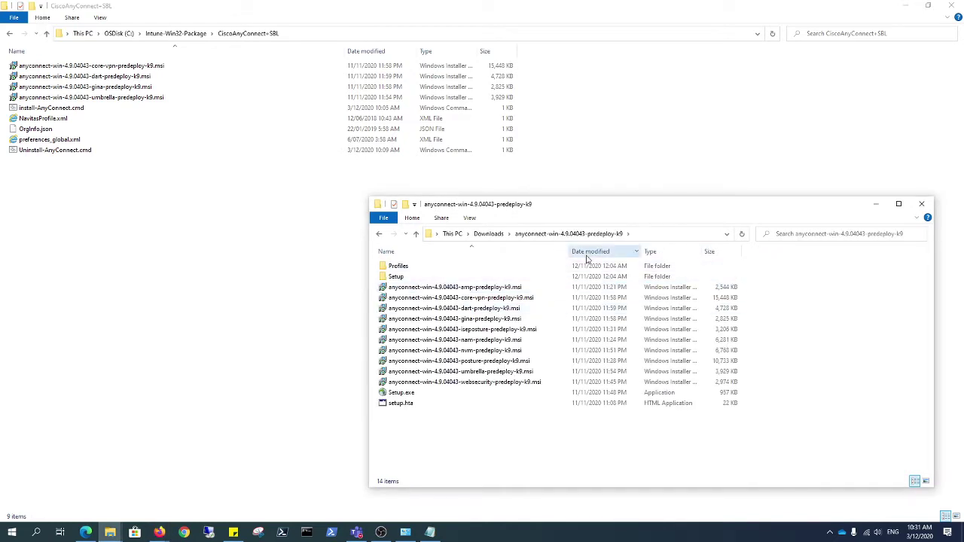
left_click_drag(569, 254, 654, 254)
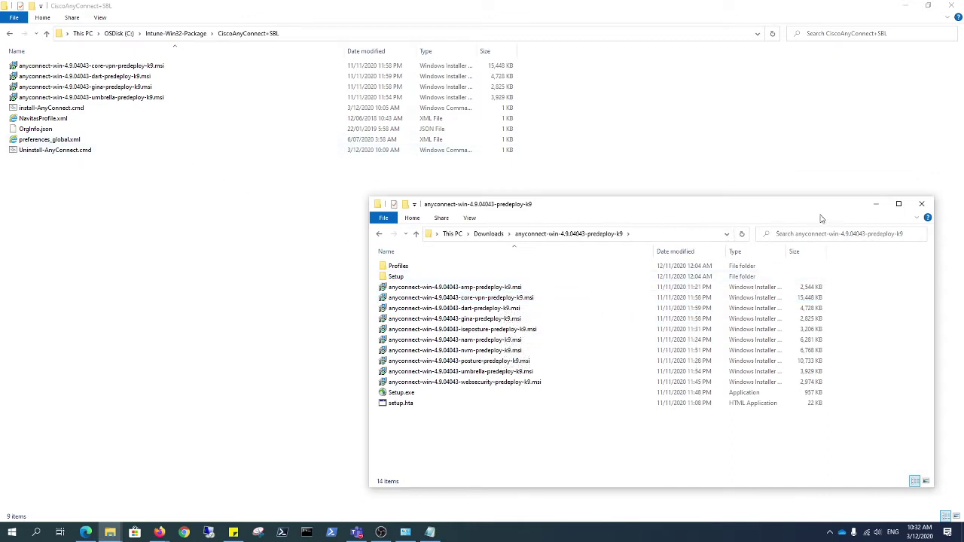
left_click(870, 209)
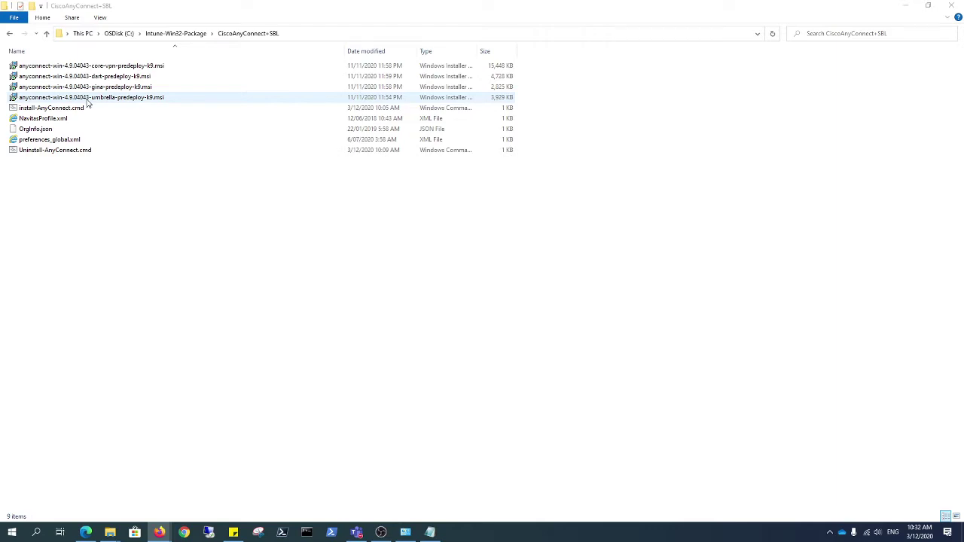
Step: Refresh and scan the Programs and Features list to confirm no Cisco AnyConnect entries, then minimize it
left_click(407, 533)
left_click(589, 143)
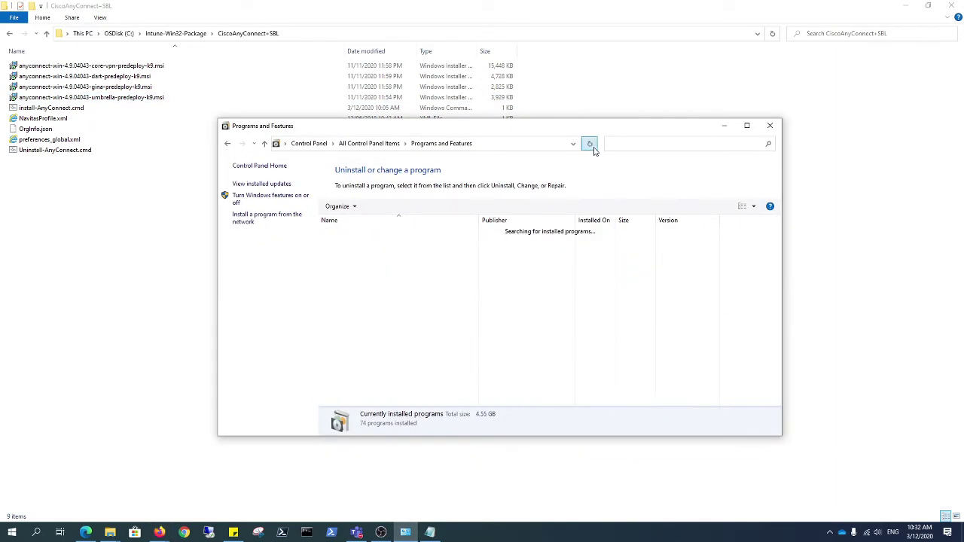
scroll(555, 346, "down", 10)
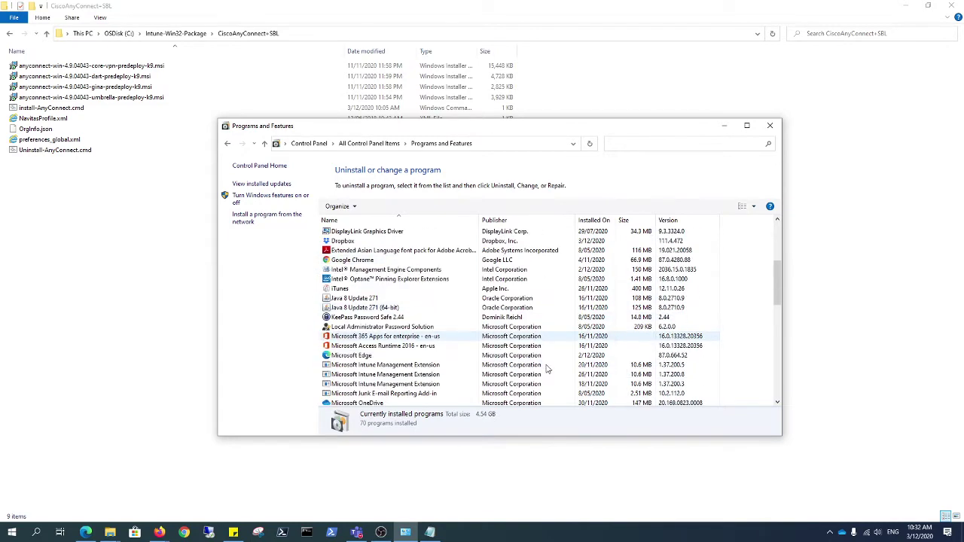
scroll(549, 369, "up", 10)
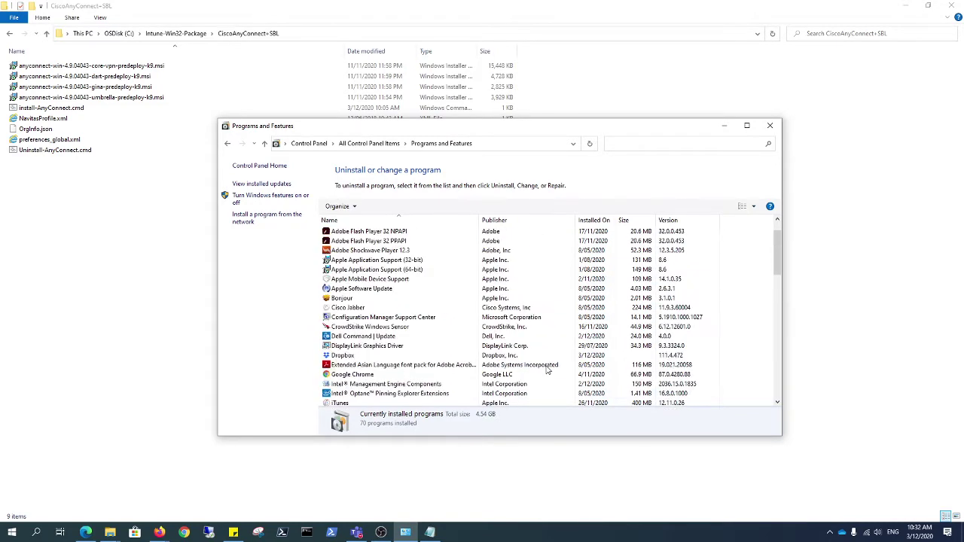
left_click(723, 126)
Step: Install the core VPN client MSI, accepting the license and approving the UAC prompt
double_click(75, 66)
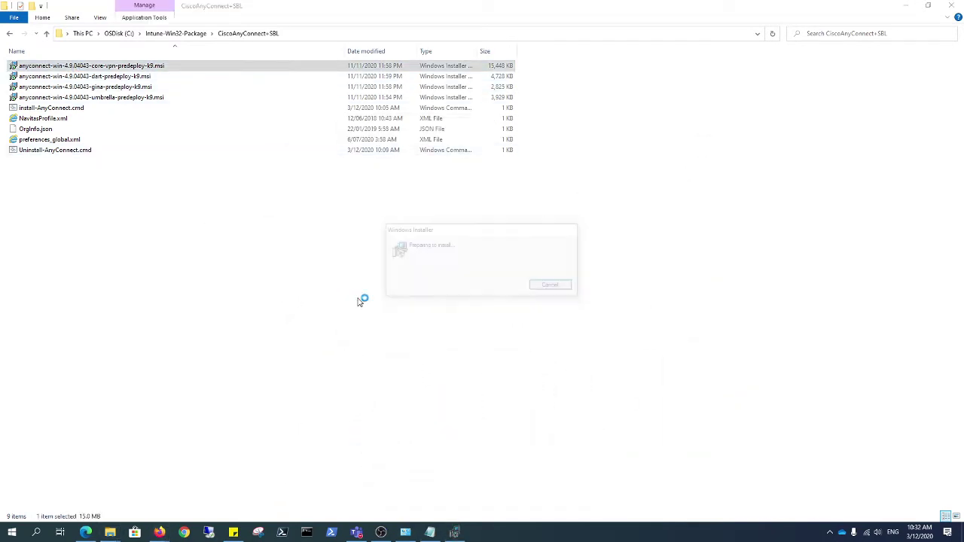
left_click(526, 346)
left_click(450, 310)
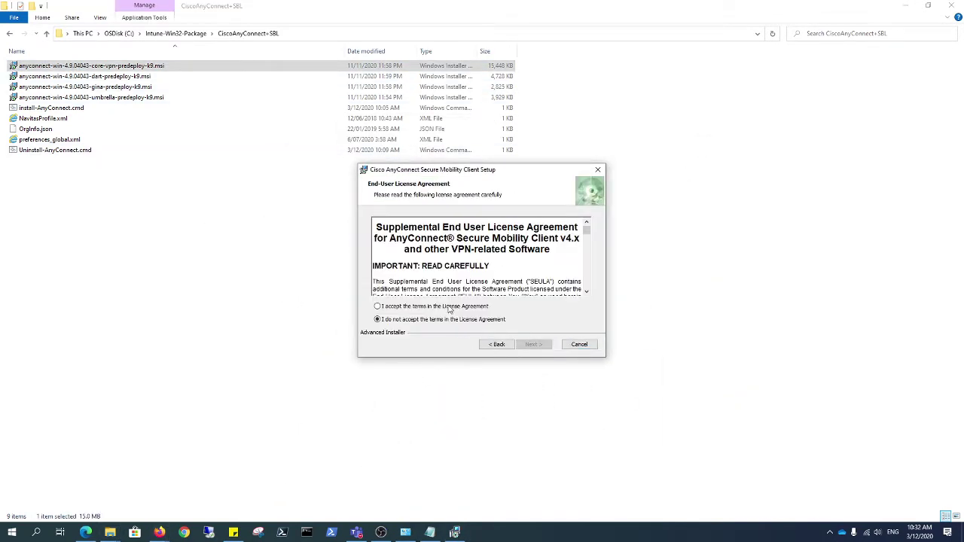
left_click(534, 344)
left_click(534, 345)
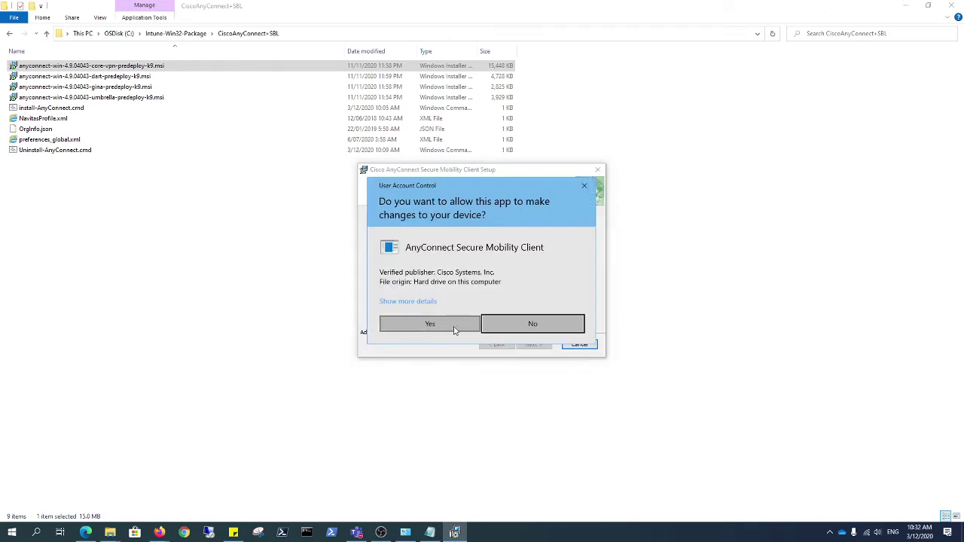
left_click(445, 330)
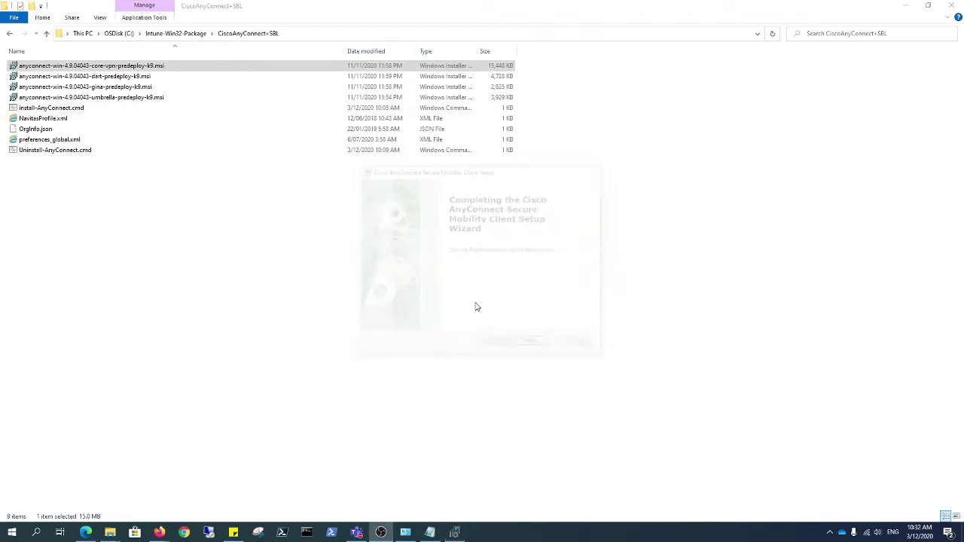
Step: Install the Diagnostics and Reporting Tool (dart) MSI through to Finish
double_click(118, 77)
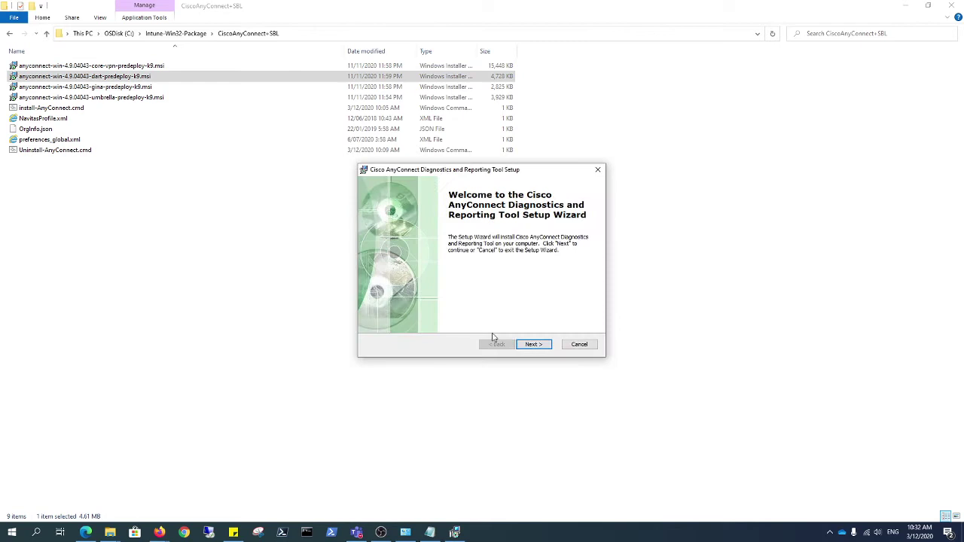
left_click(534, 344)
left_click(393, 304)
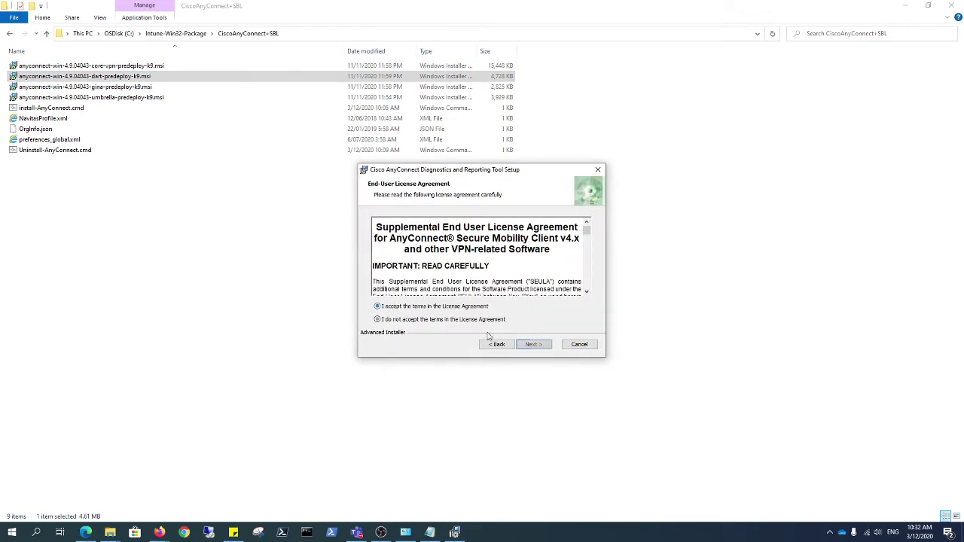
left_click(531, 345)
left_click(530, 344)
left_click(519, 324)
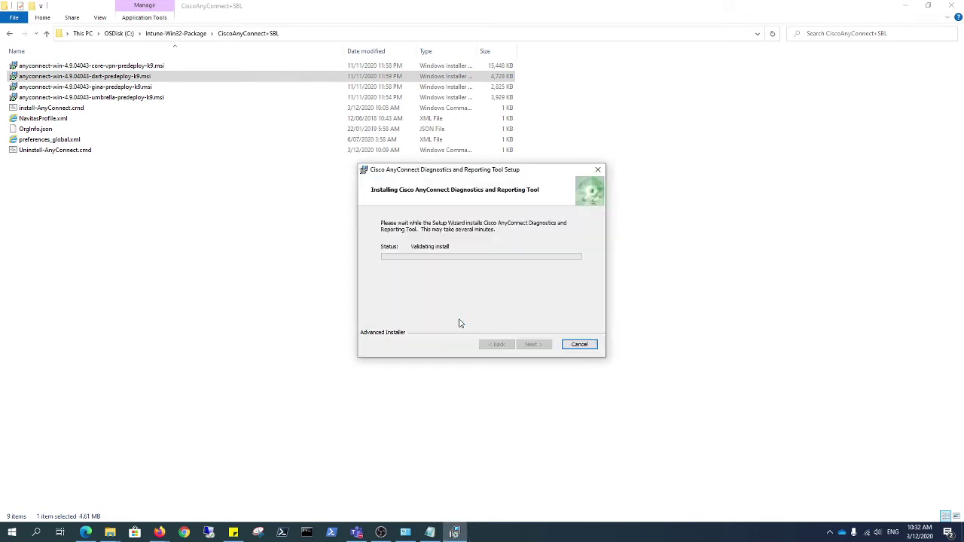
left_click(534, 344)
Step: Install the Start Before Login (gina) module and decline the restart
double_click(140, 88)
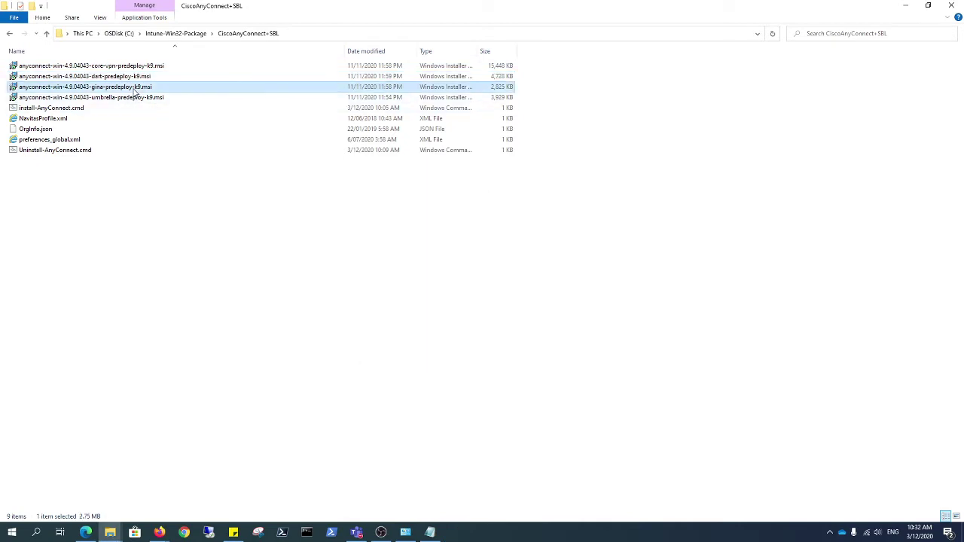
left_click(530, 344)
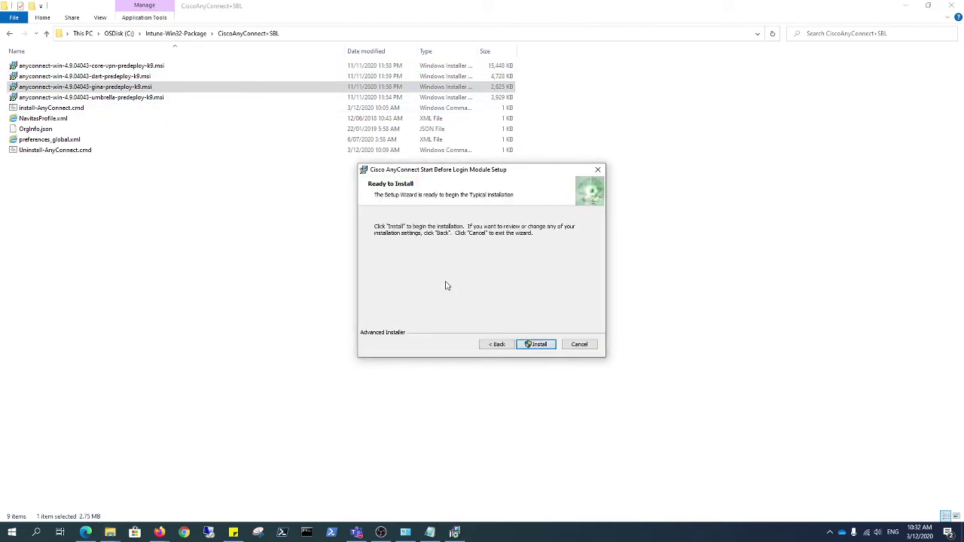
left_click(527, 345)
left_click(436, 326)
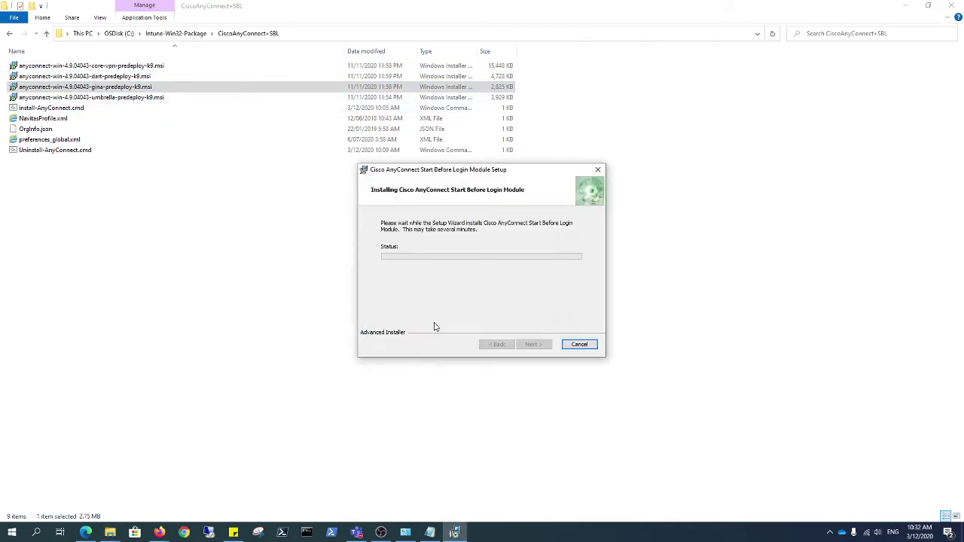
left_click(523, 343)
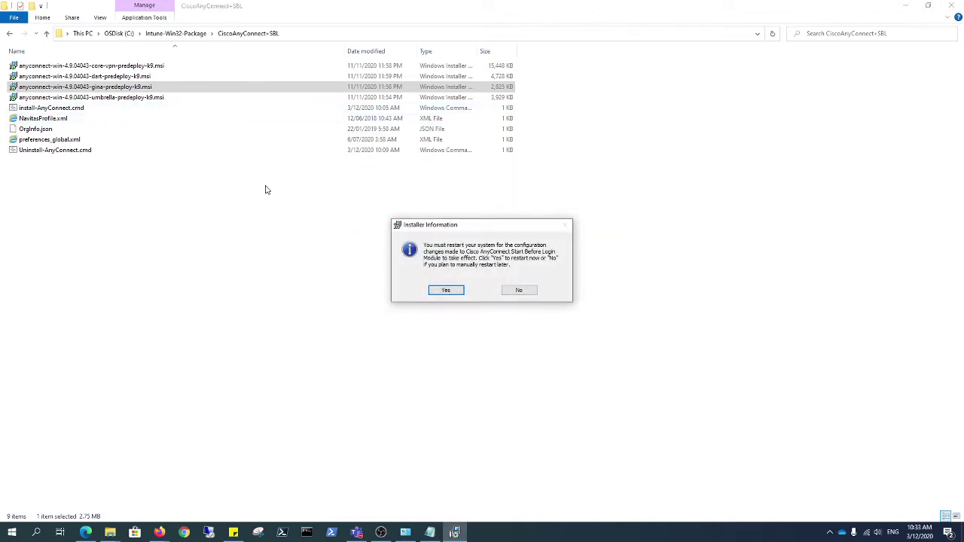
left_click(518, 292)
Step: Install the Umbrella Roaming Security module MSI, accepting the license and approving UAC
double_click(138, 98)
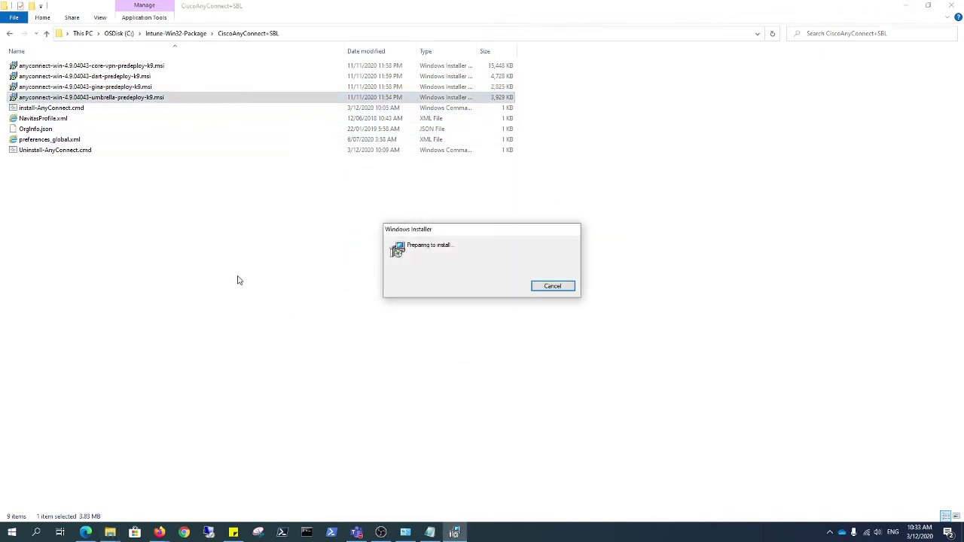
left_click(532, 344)
left_click(442, 306)
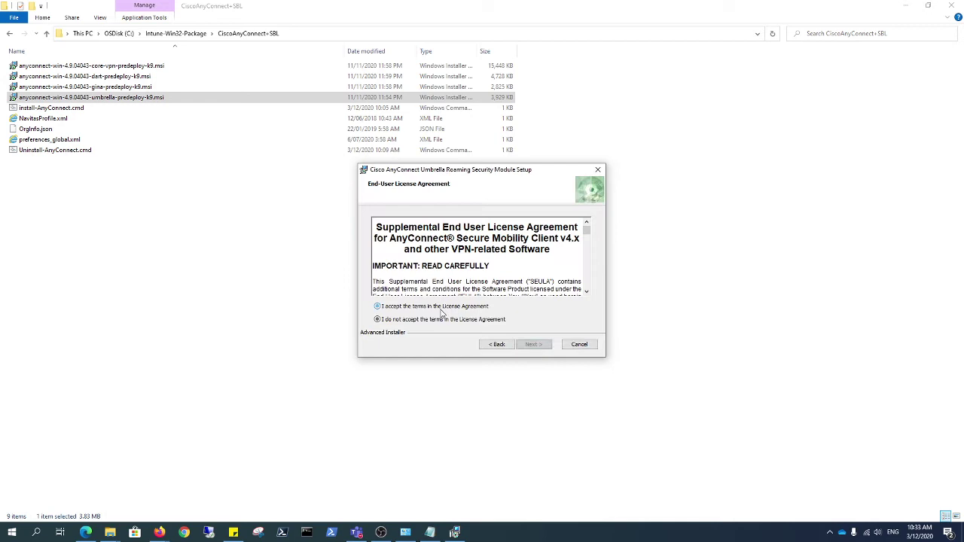
left_click(530, 345)
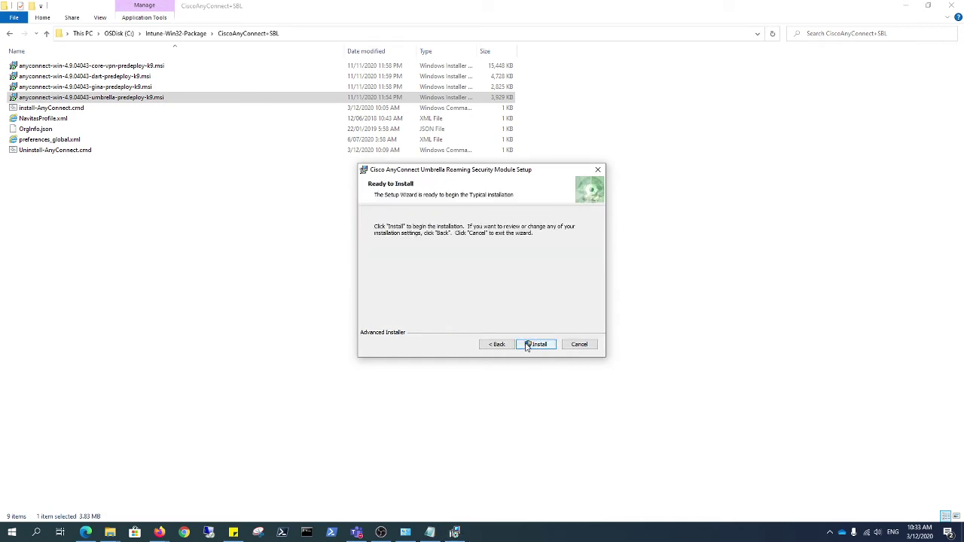
left_click(530, 345)
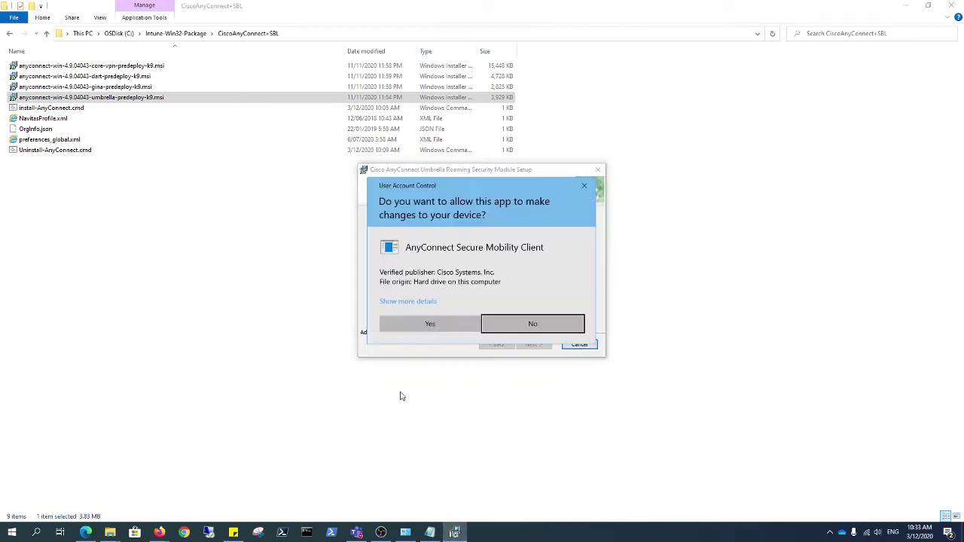
left_click(411, 330)
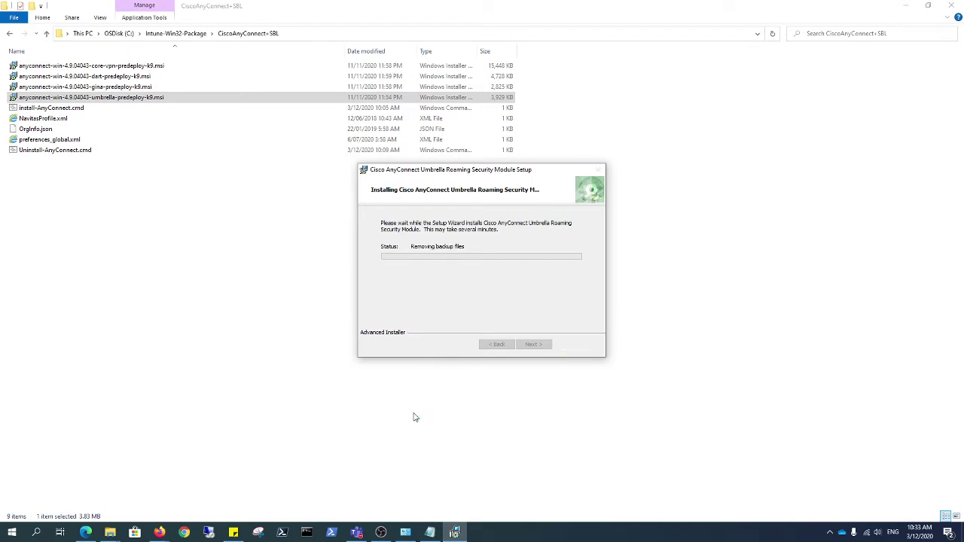
Step: Finish the Umbrella setup and verify the Cisco AnyConnect 4.9.04043 entries in the refreshed program list
left_click(532, 344)
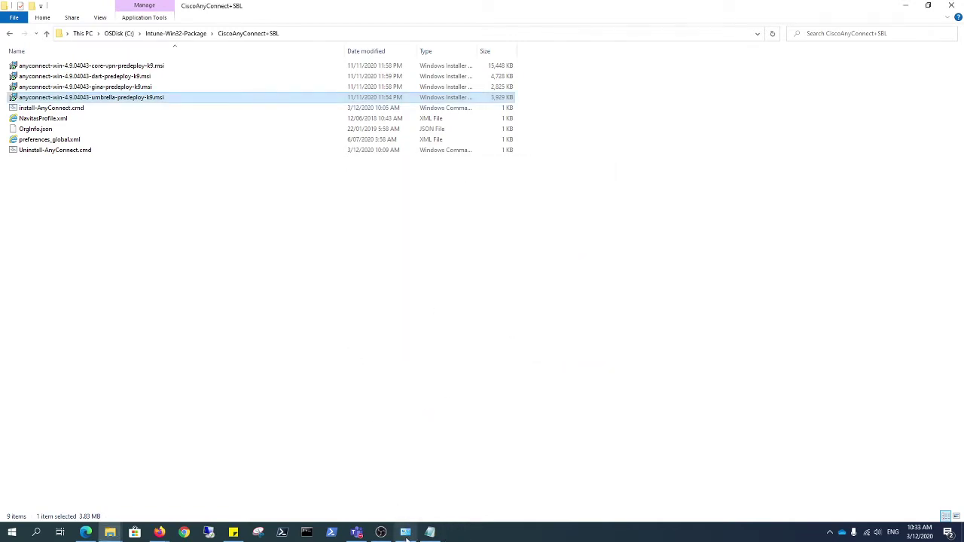
left_click(405, 533)
left_click(590, 144)
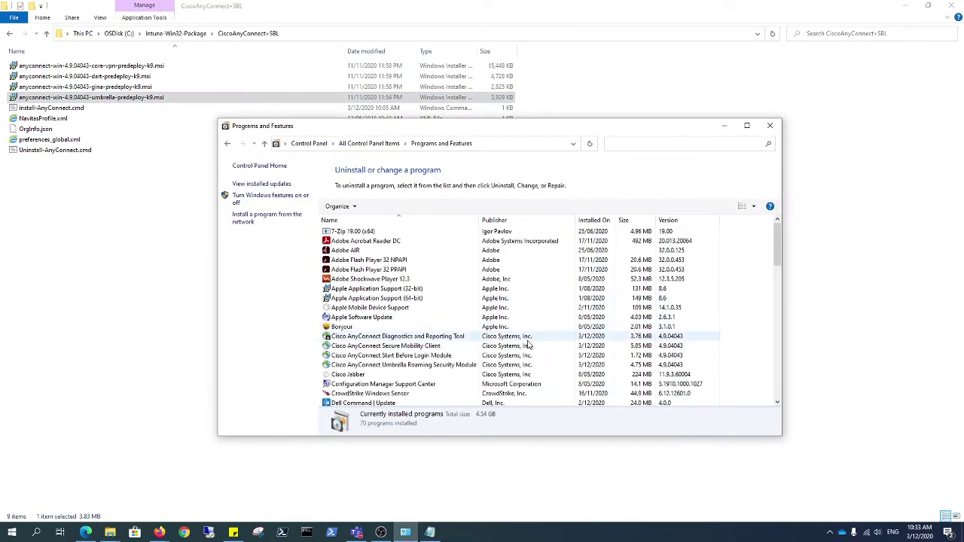
scroll(529, 346, "down", 2)
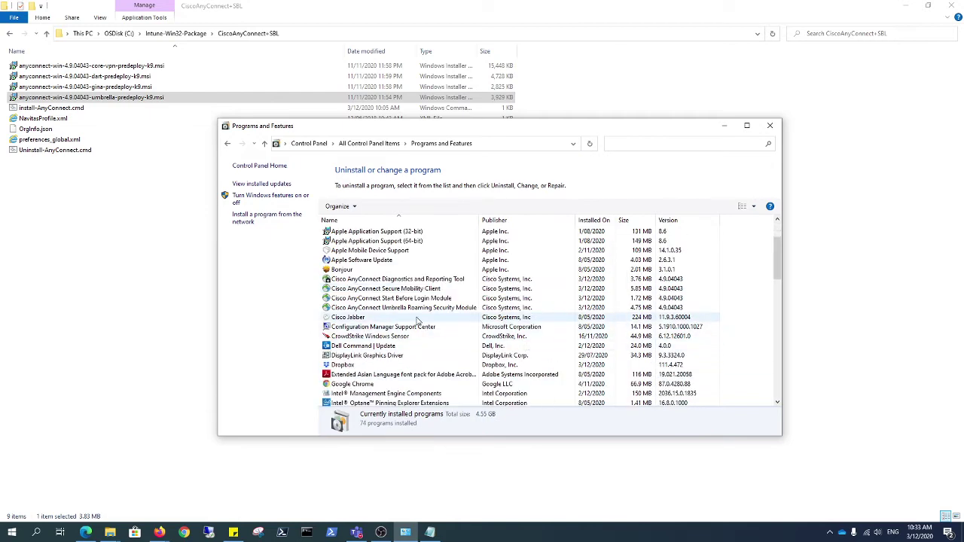
left_click(770, 125)
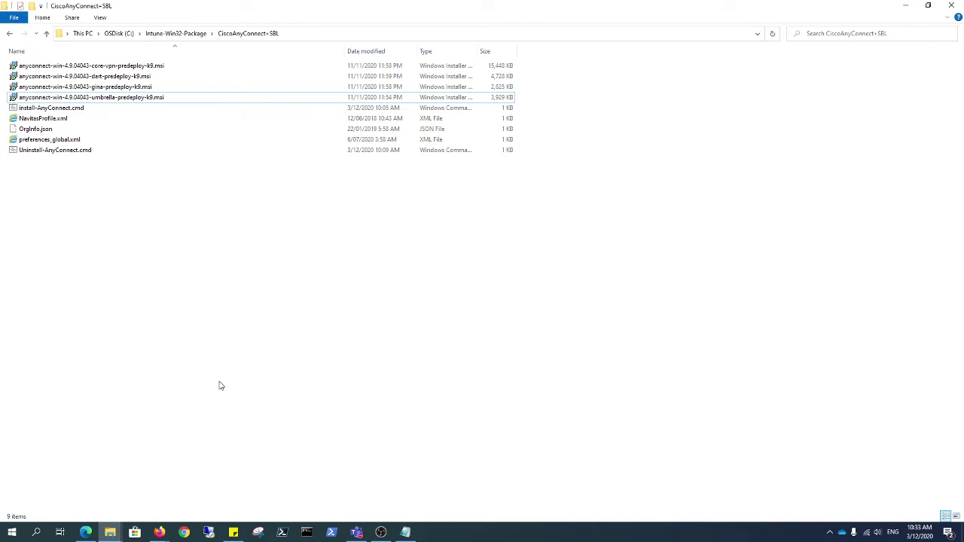
Step: Run the get-wmiobject Win32_Product command in a maximized PowerShell and close Notepad unsaved
right_click(339, 532, "shift")
left_click(382, 376)
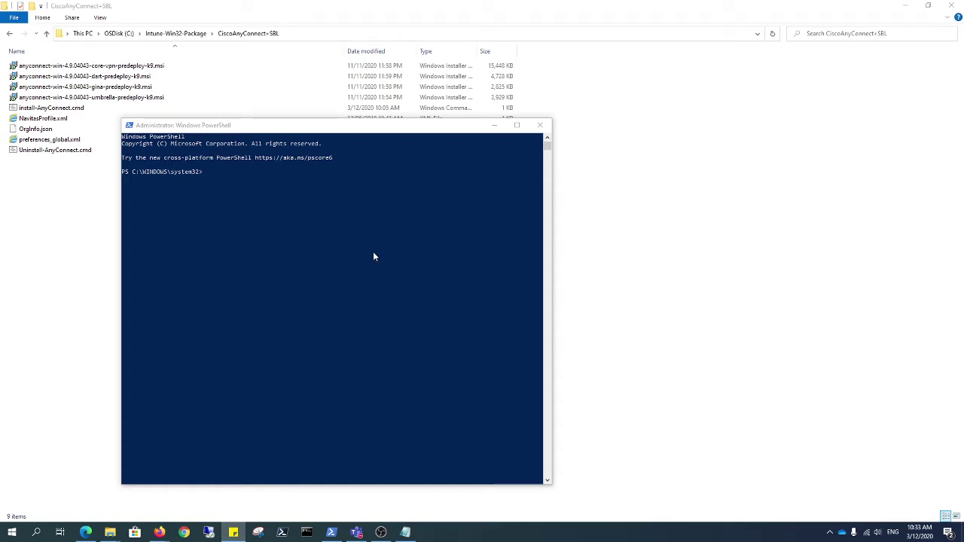
left_click(333, 260)
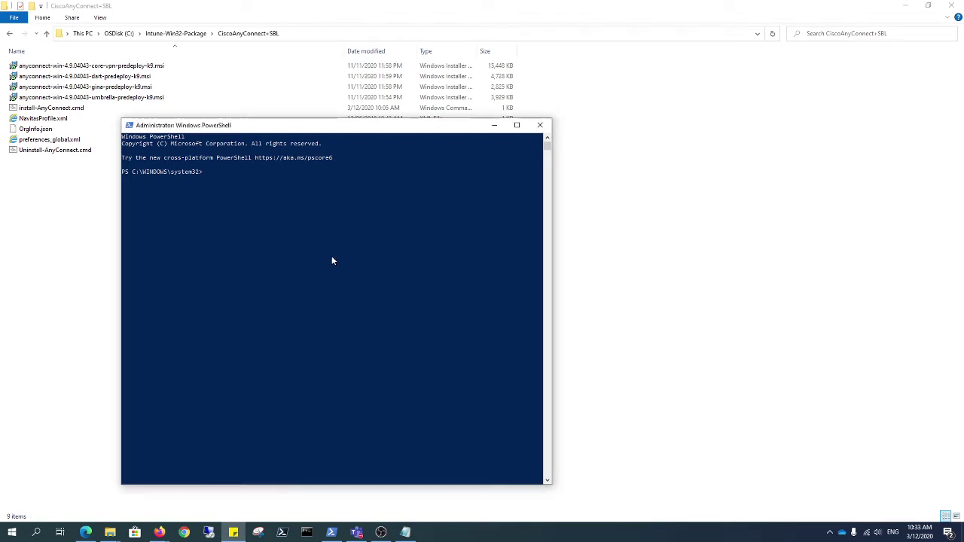
right_click(316, 254)
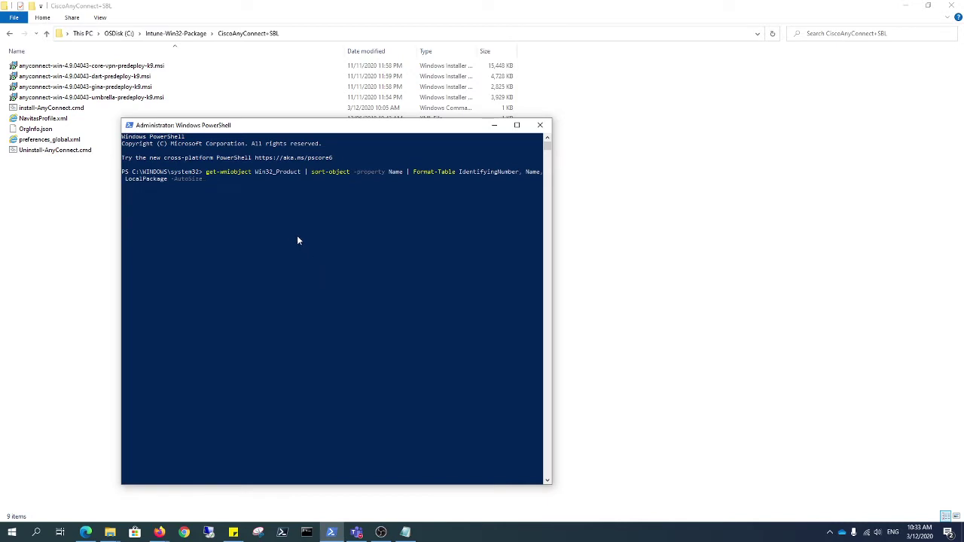
left_click(514, 126)
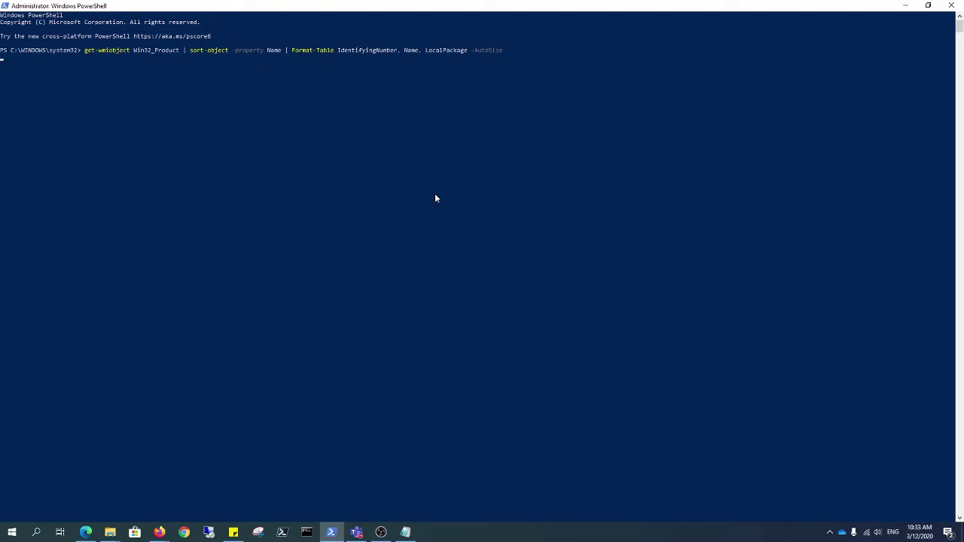
right_click(407, 533)
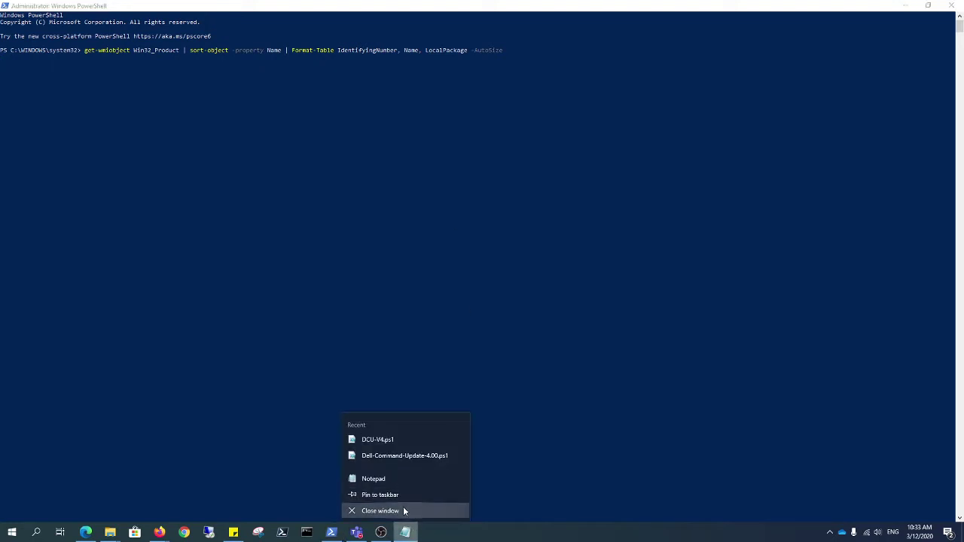
left_click(404, 512)
left_click(491, 268)
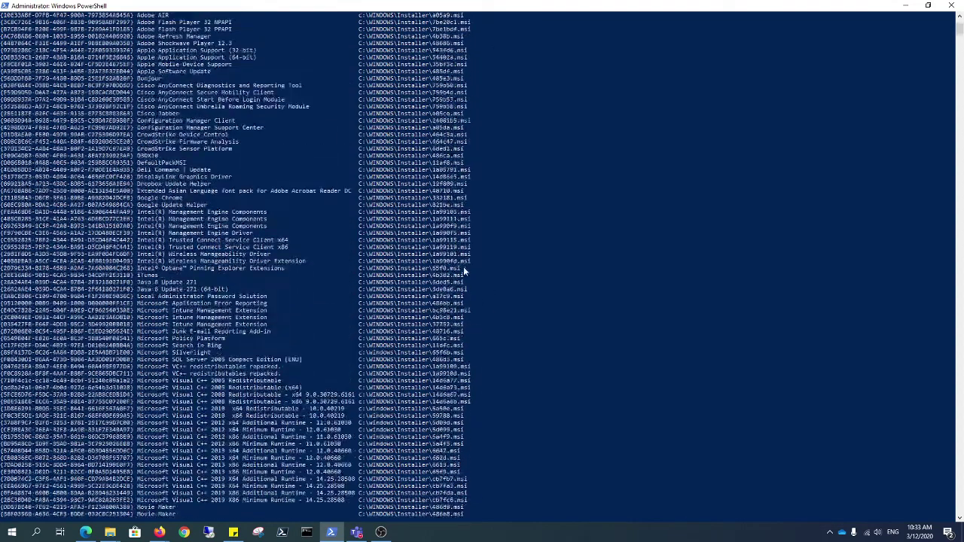
Step: Select all of the PowerShell console output and copy it
scroll(464, 268, "up", 4)
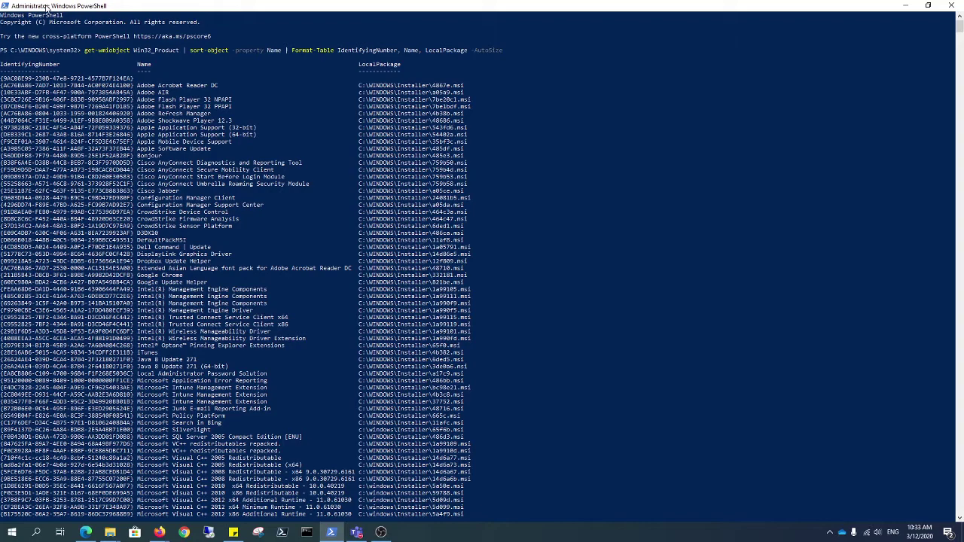
right_click(48, 8)
mouse_move(65, 84)
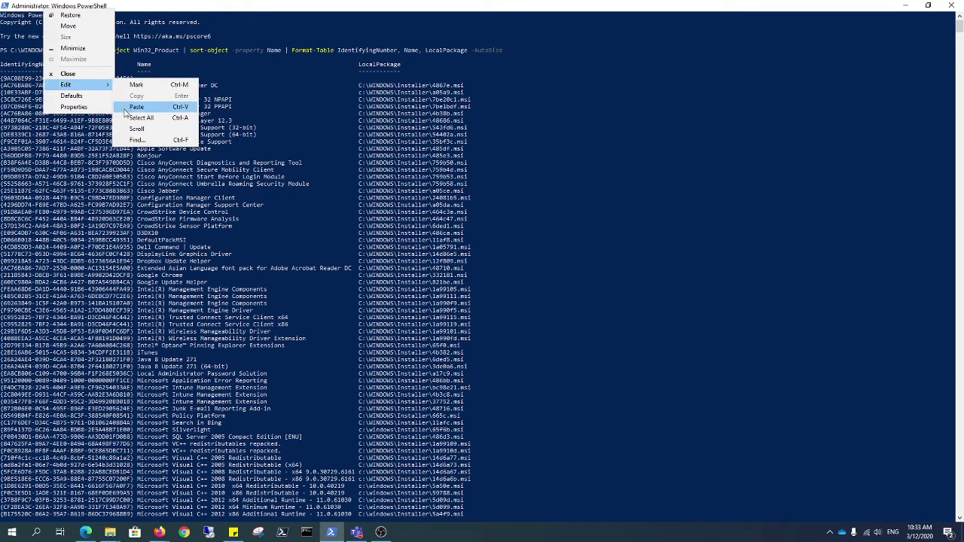
left_click(133, 115)
right_click(96, 7)
mouse_move(114, 83)
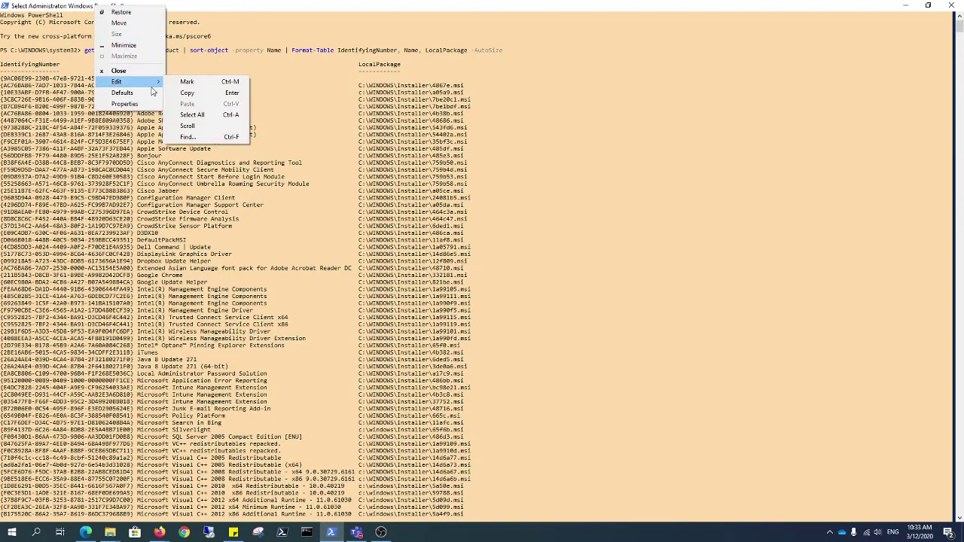
left_click(170, 92)
Step: Paste the product list into a new Notepad document and select the four Cisco AnyConnect lines
key("super")
type("note")
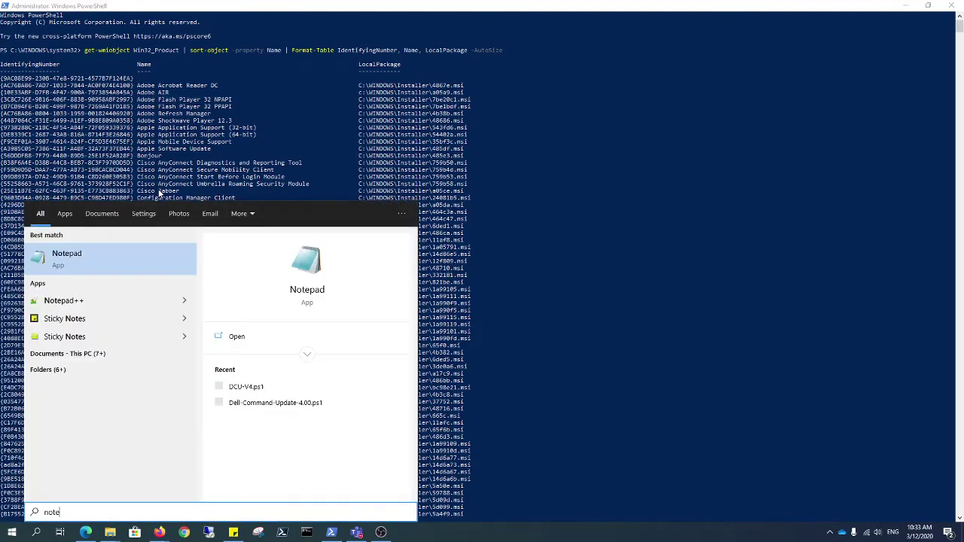
key("Return")
key("ctrl+v")
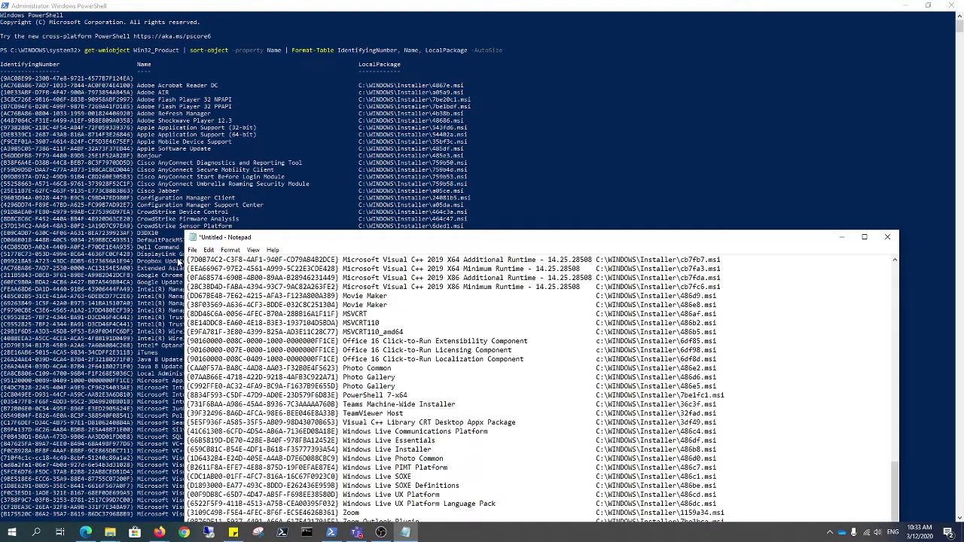
left_click(907, 6)
left_click_drag(489, 239, 422, 143)
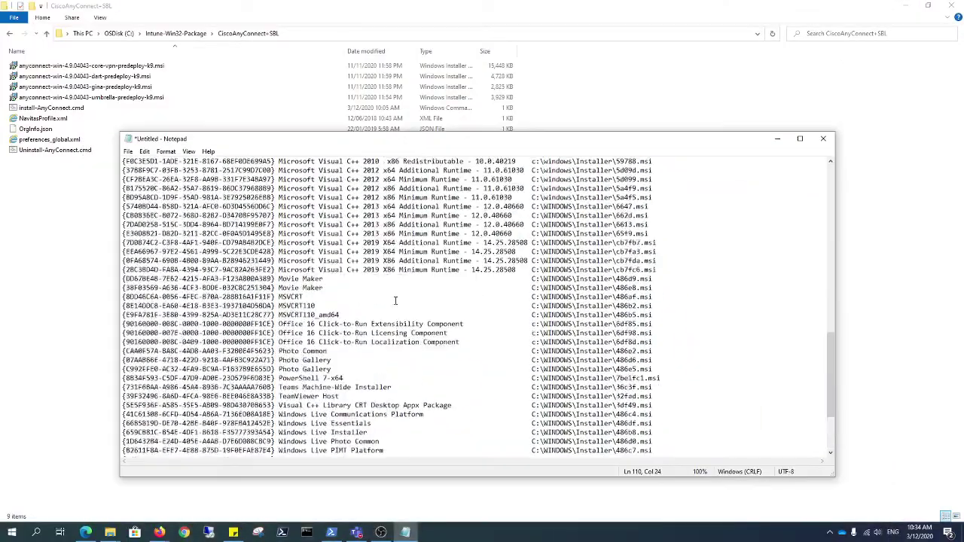
scroll(395, 301, "up", 20)
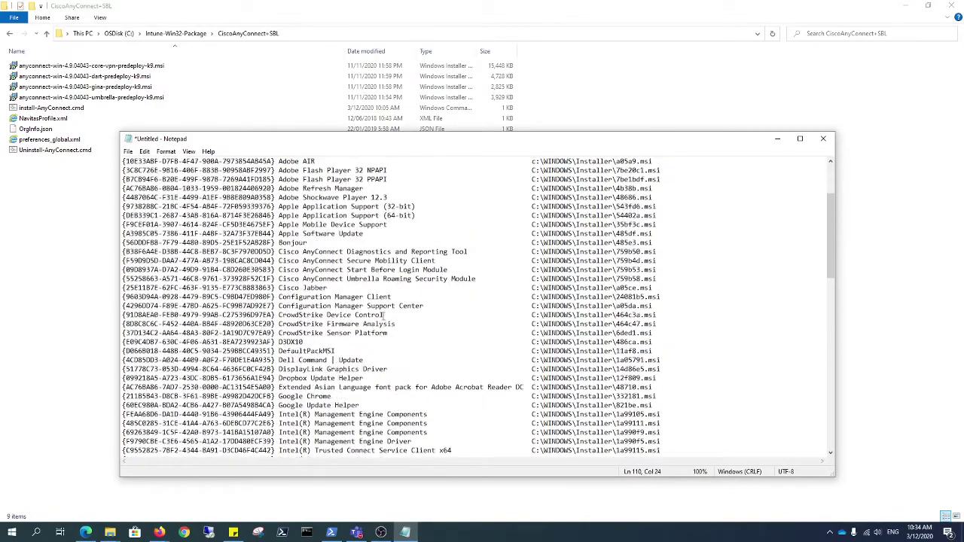
scroll(383, 315, "up", 2)
left_click_drag(631, 334, 123, 306)
Step: Move Notepad aside and bring up the options for install-AnyConnect.cmd in Explorer
left_click_drag(227, 133, 317, 102)
left_click(79, 108)
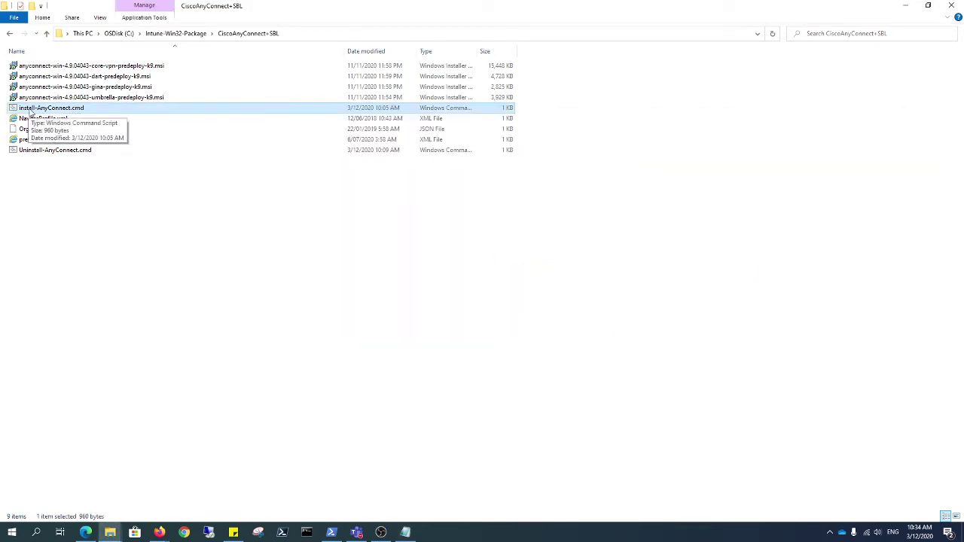
right_click(30, 112)
Step: Edit install-AnyConnect.cmd in Notepad++ and widen the window to show full lines
left_click(75, 181)
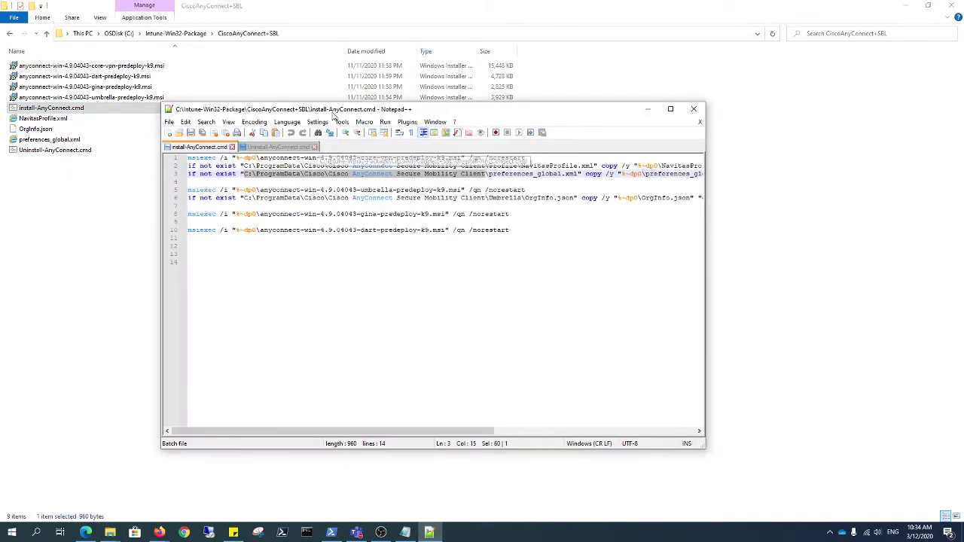
left_click_drag(332, 115, 351, 158)
double_click(350, 159)
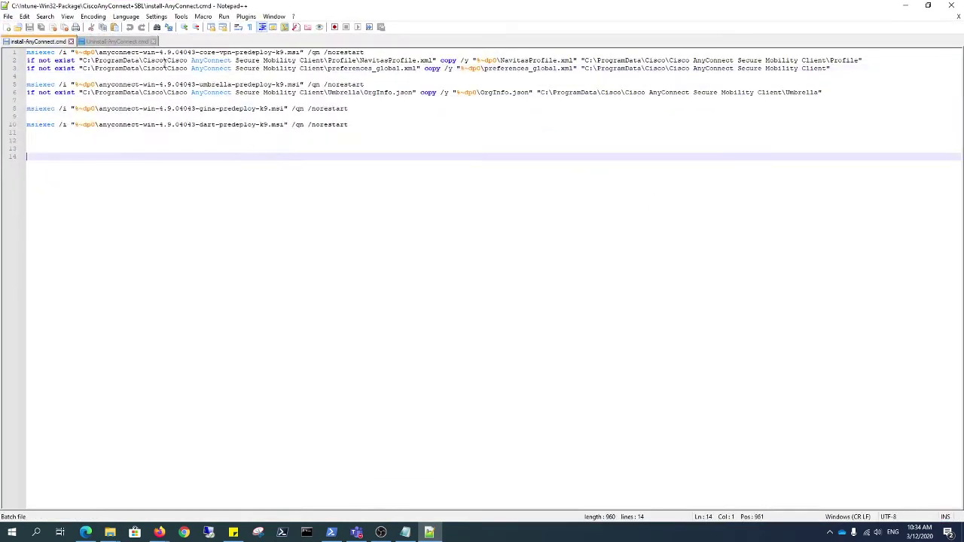
left_click_drag(571, 7, 273, 166)
left_click_drag(544, 244, 920, 244)
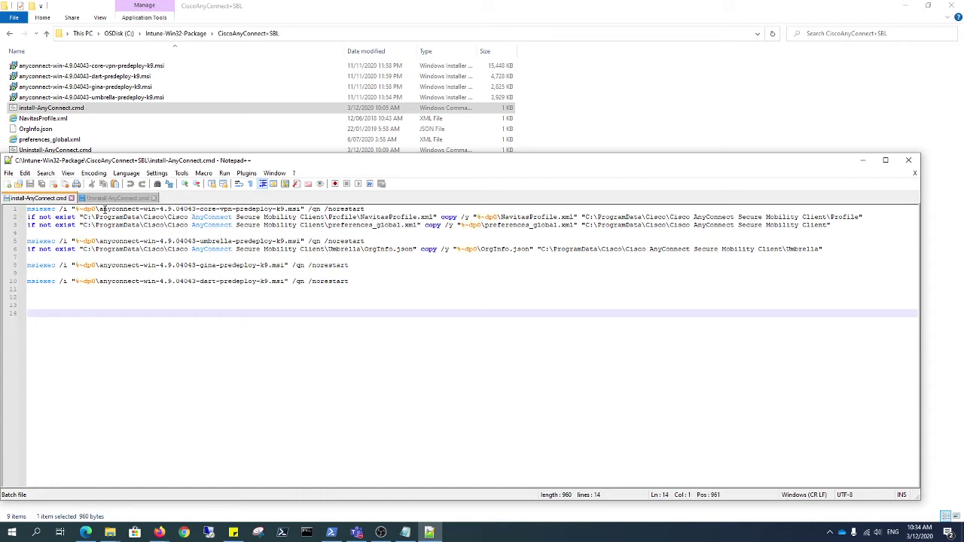
Step: Highlight the core VPN msi name, norestart, NavitasProfile.xml and preferences_global.xml in the script
left_click_drag(98, 209, 300, 208)
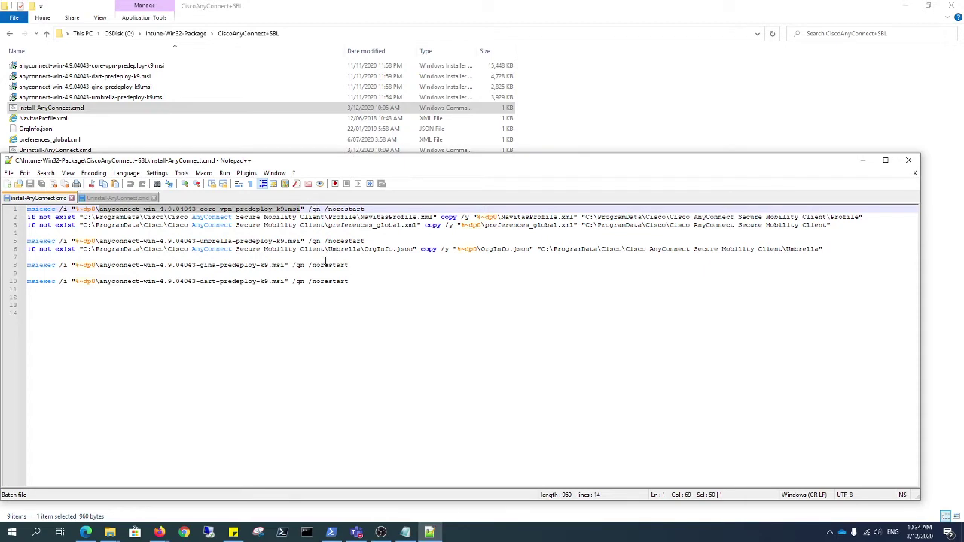
double_click(366, 209)
left_click(309, 314)
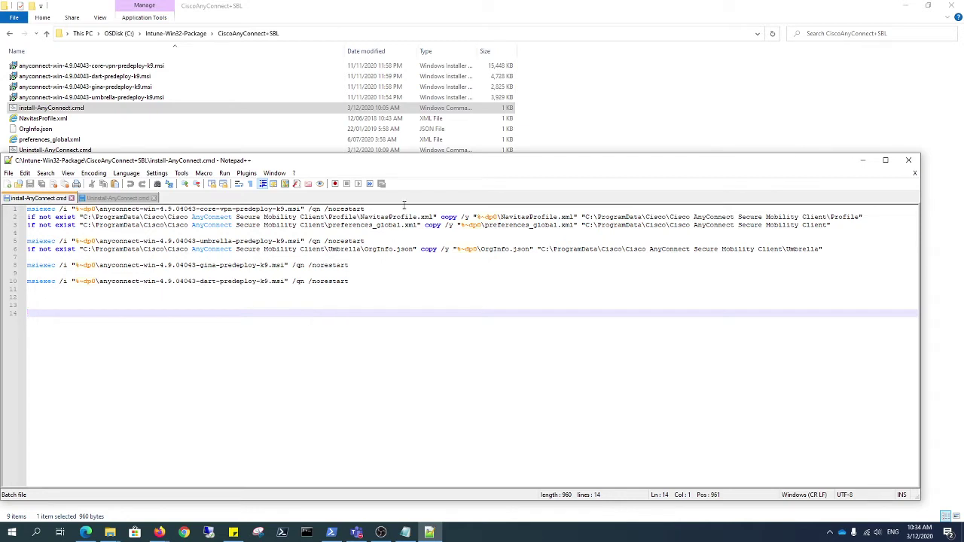
left_click_drag(361, 219, 431, 222)
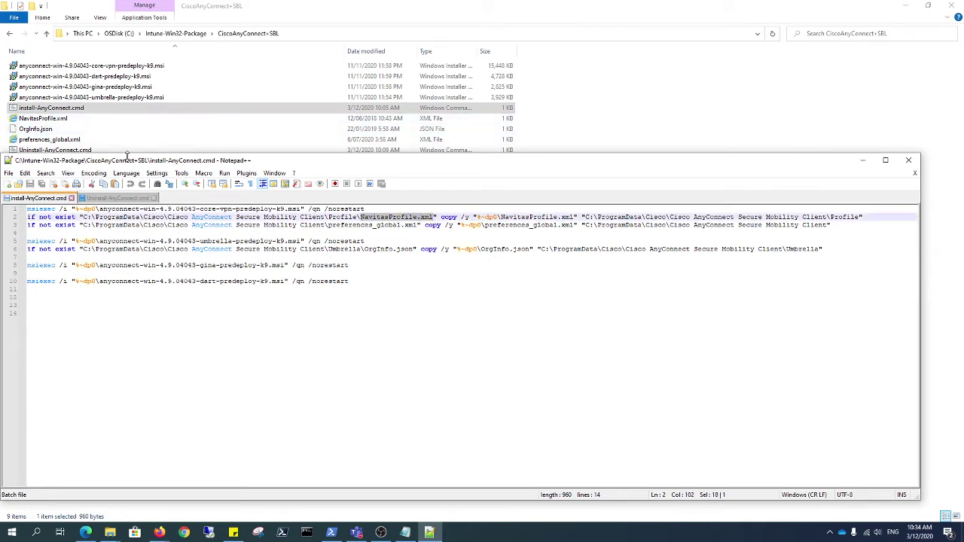
left_click(501, 218)
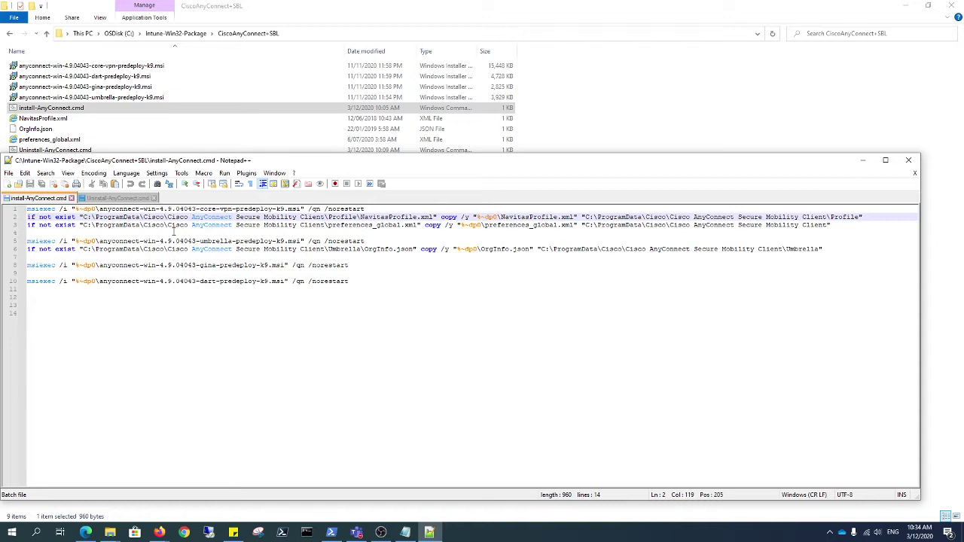
left_click_drag(329, 225, 419, 225)
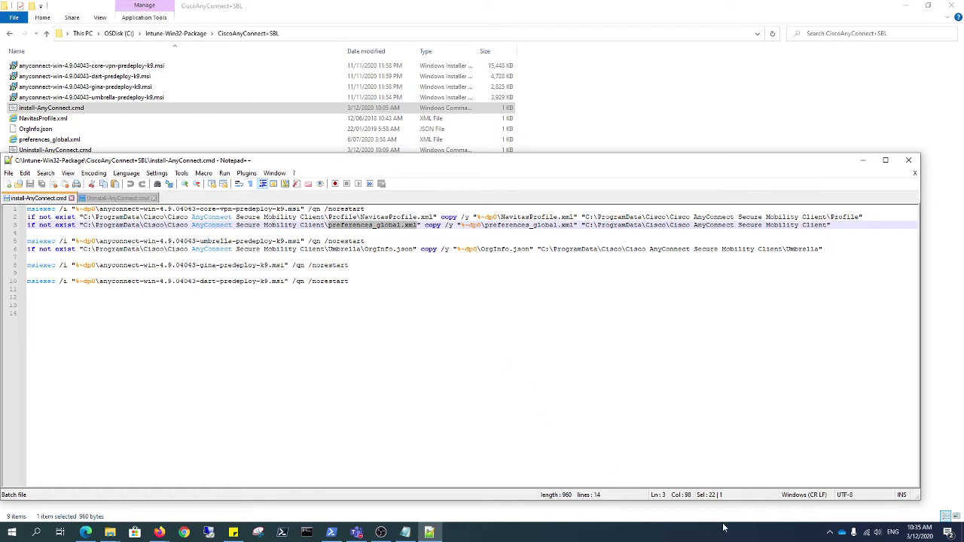
Step: Submit the VPN login and highlight preferences_global.xml in the script's copy source
left_click(829, 533)
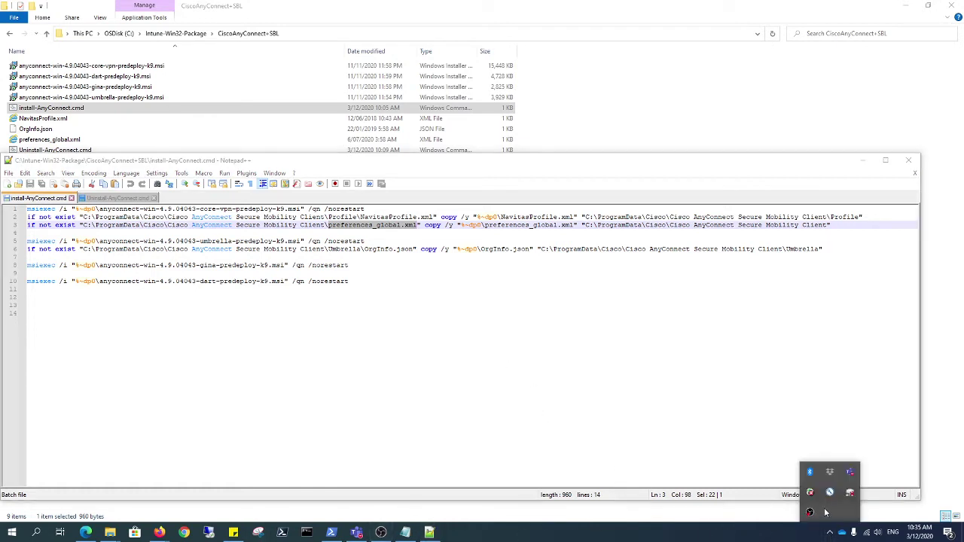
left_click(35, 532)
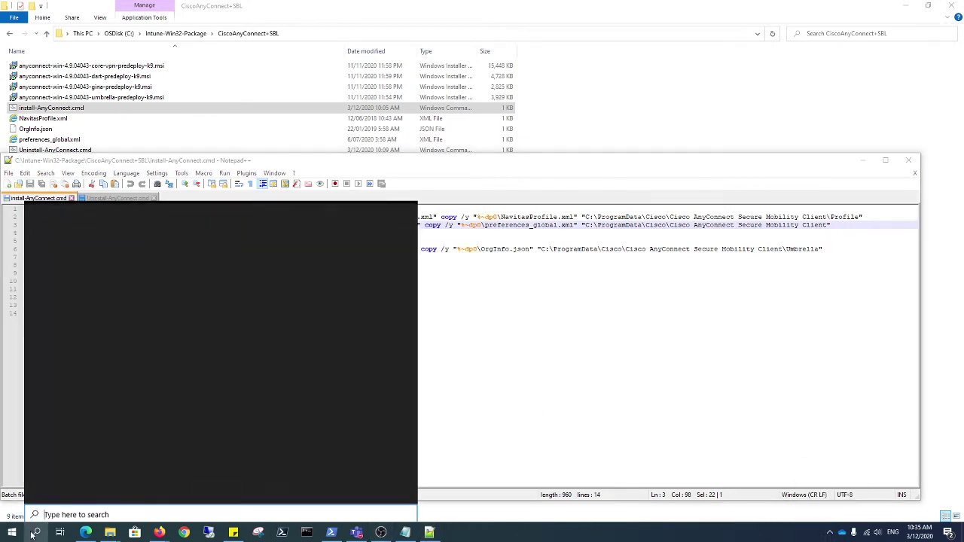
type("c")
key("Escape")
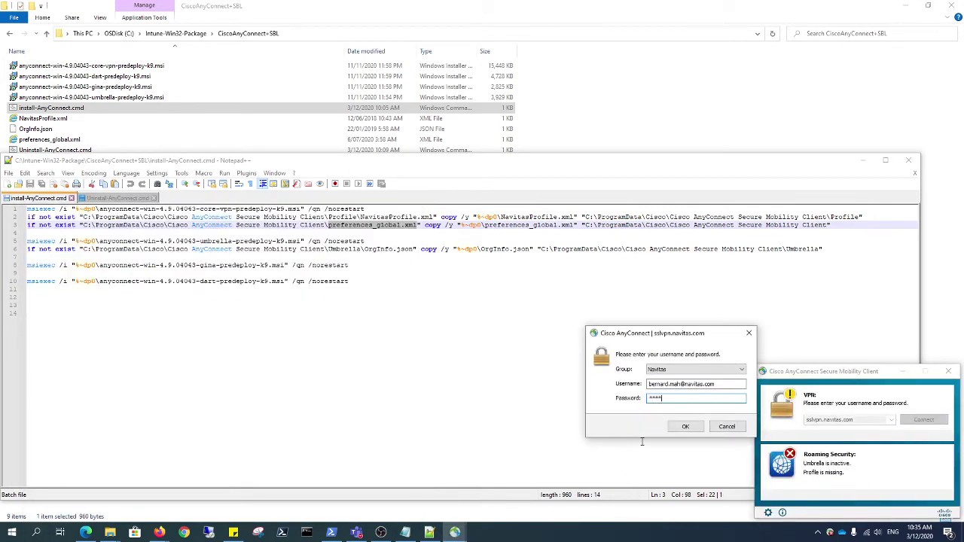
key("Return")
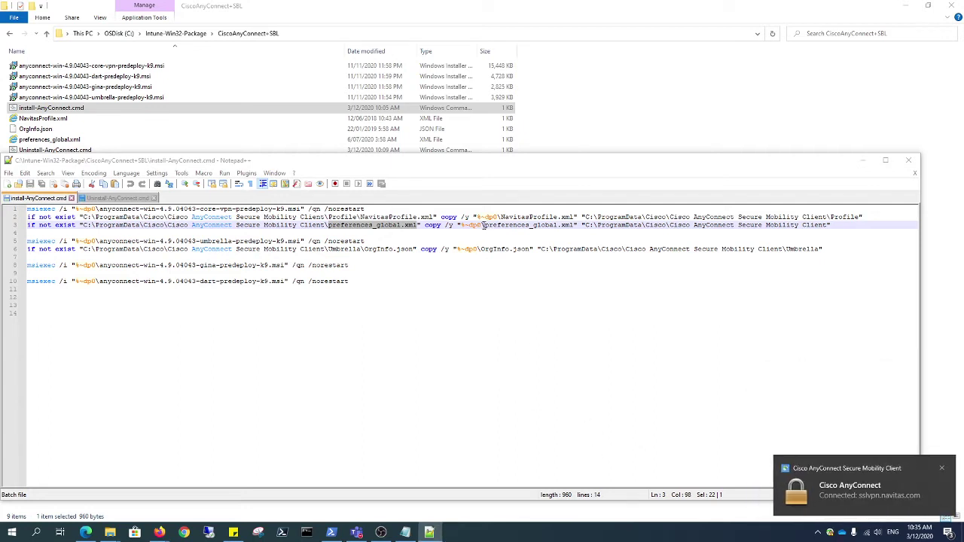
left_click_drag(484, 226, 565, 225)
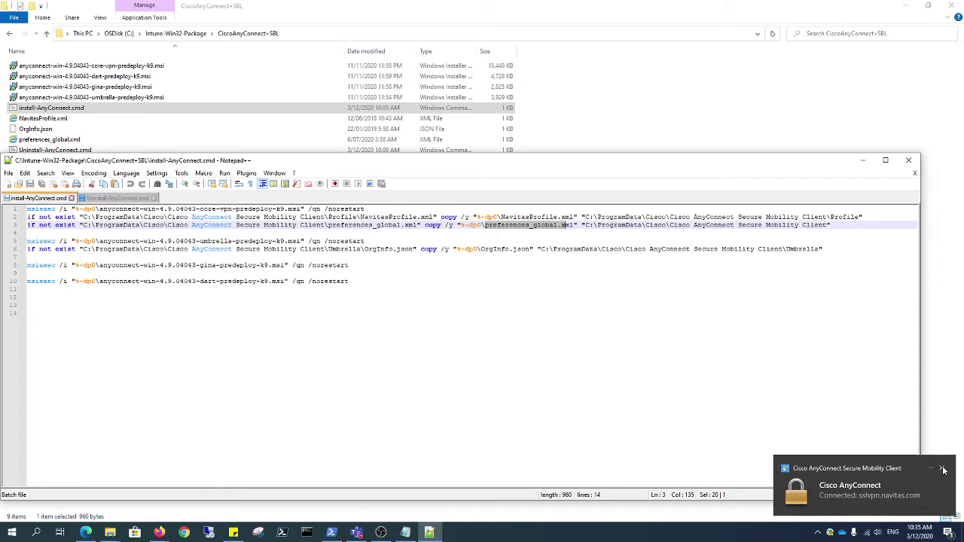
Step: Open the AnyConnect client's VPN preferences from the system tray
left_click(830, 533)
left_click(810, 492)
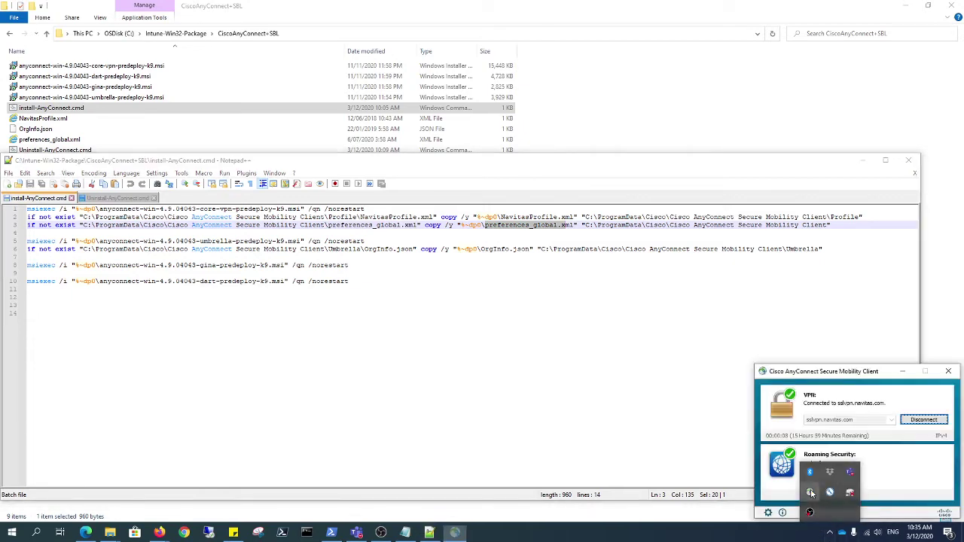
left_click(768, 514)
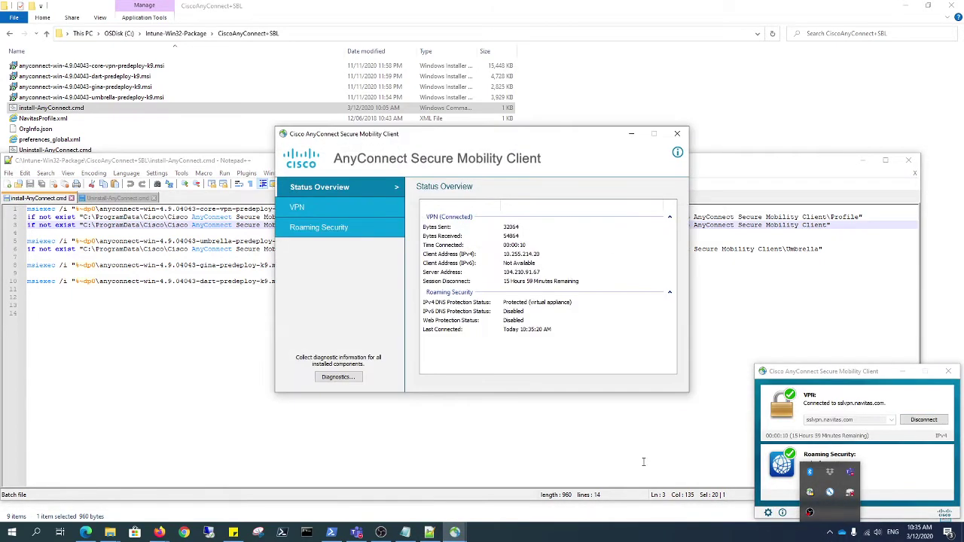
left_click(309, 210)
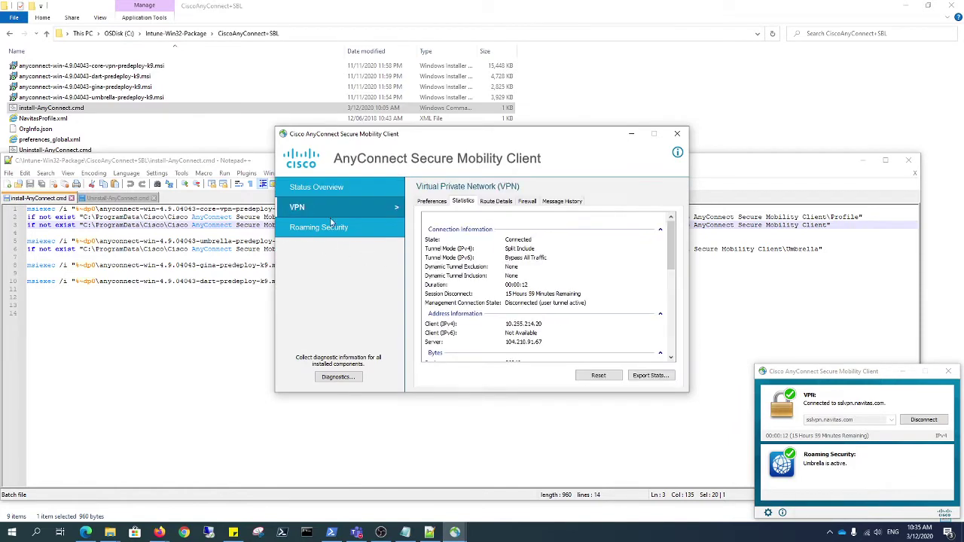
left_click(431, 201)
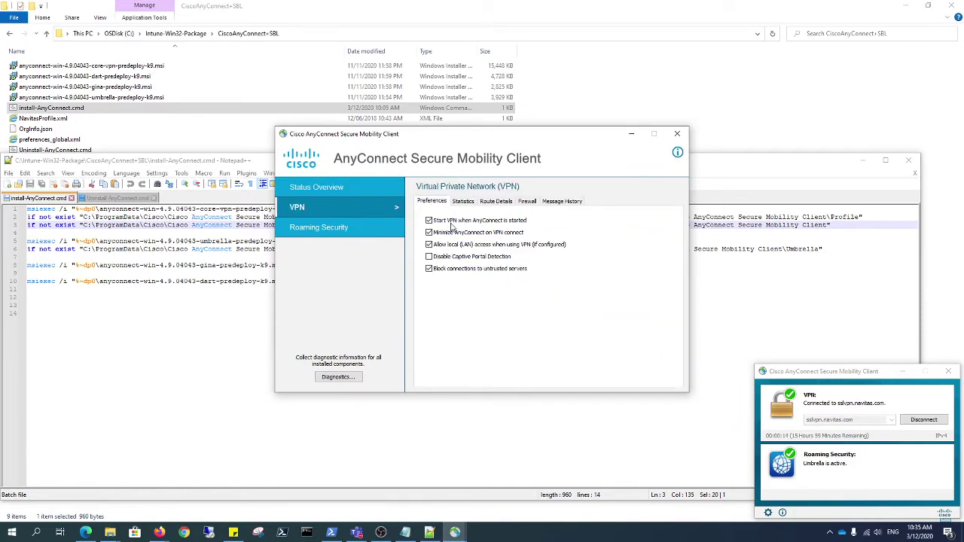
Step: Enable Start VPN and Allow local (LAN) access, close settings, and disconnect the VPN
left_click_drag(450, 138, 455, 268)
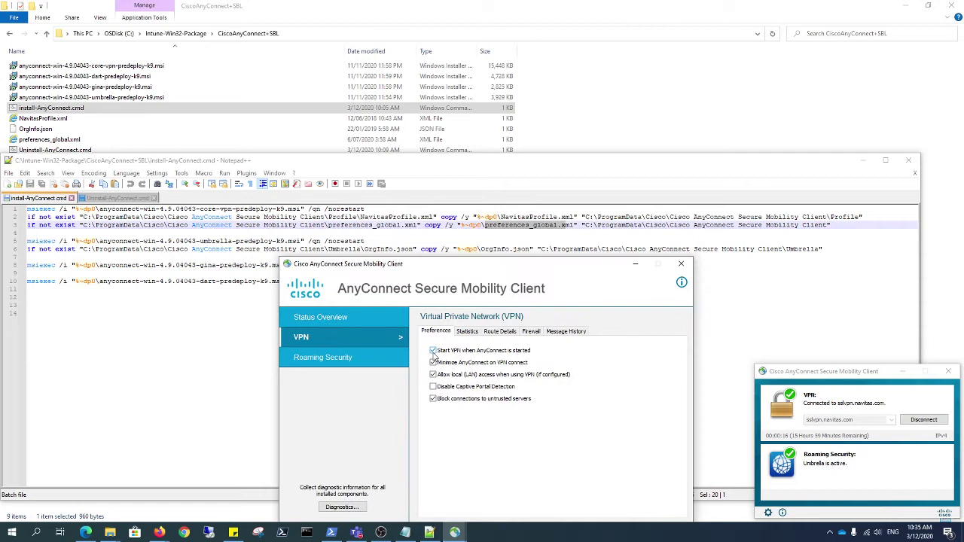
left_click(433, 352)
left_click(434, 376)
left_click(679, 266)
left_click(914, 422)
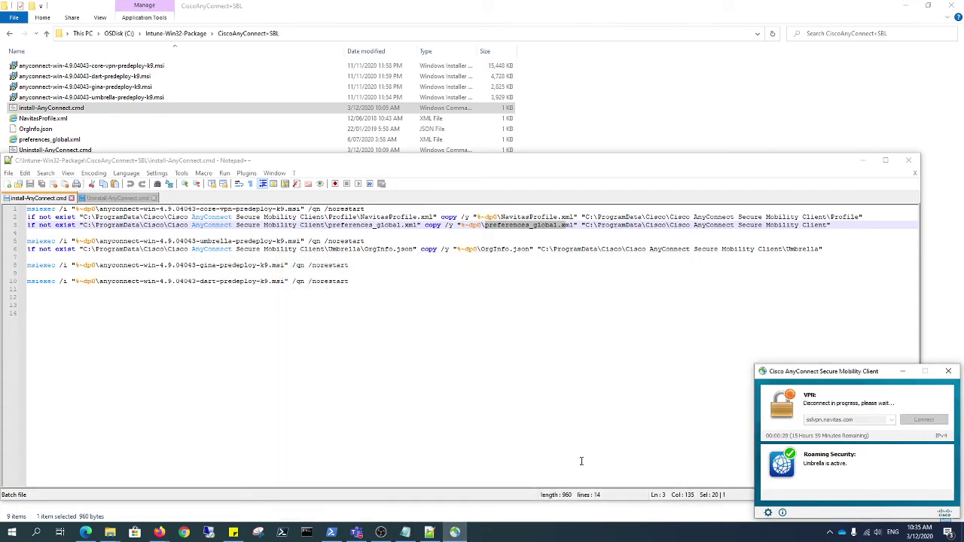
Step: Copy the preferences_global.xml path from line 3 and paste it into a new File Explorer
left_click(949, 372)
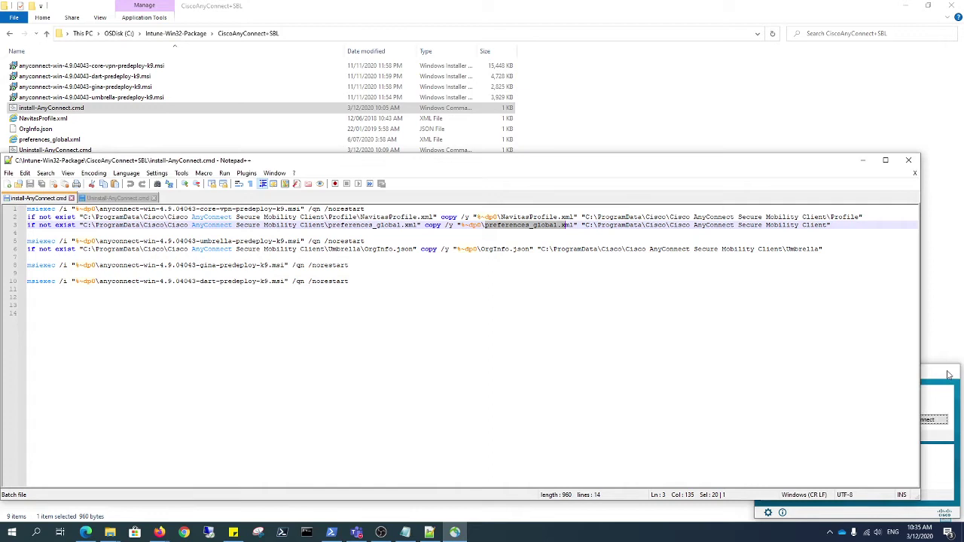
left_click(493, 232)
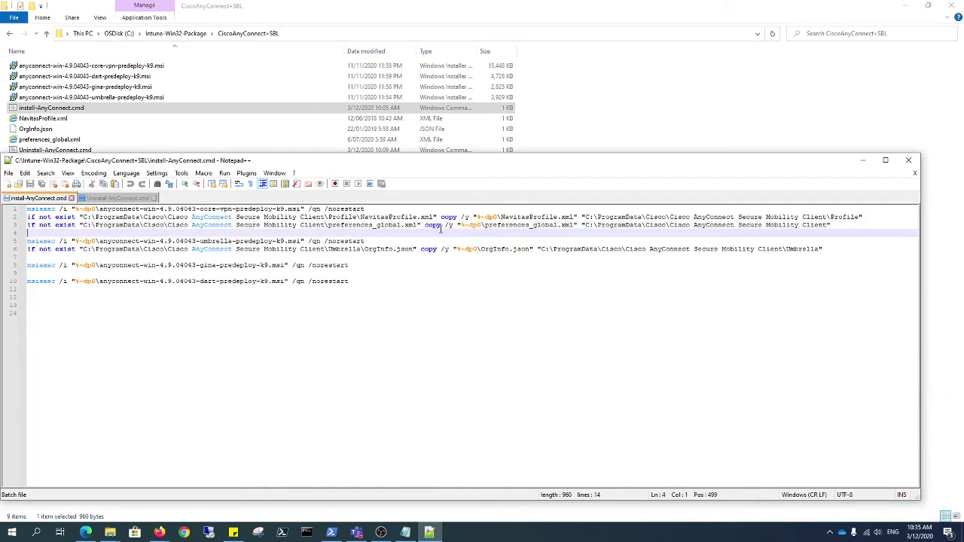
left_click_drag(418, 228, 75, 226)
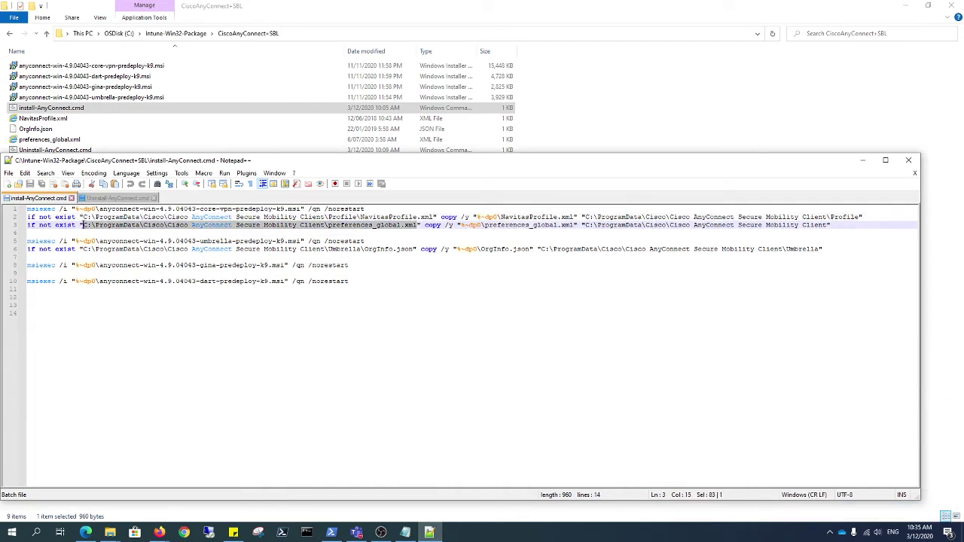
key("ctrl+c")
key("super+e")
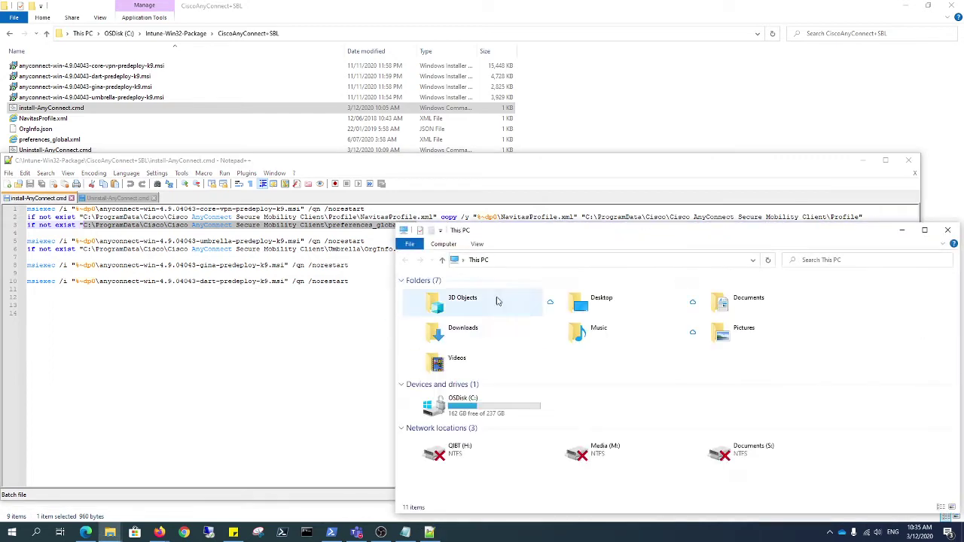
left_click(530, 260)
key("ctrl+v")
key("Return")
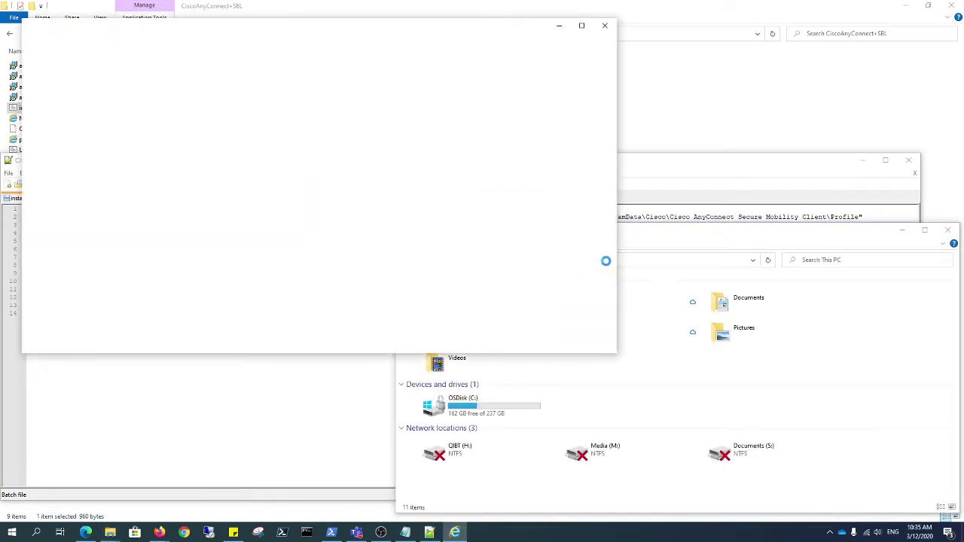
Step: Navigate Explorer to the ProgramData Cisco AnyConnect Secure Mobility Client folder instead of the file
left_click(605, 24)
left_click(665, 262)
key("ctrl+v")
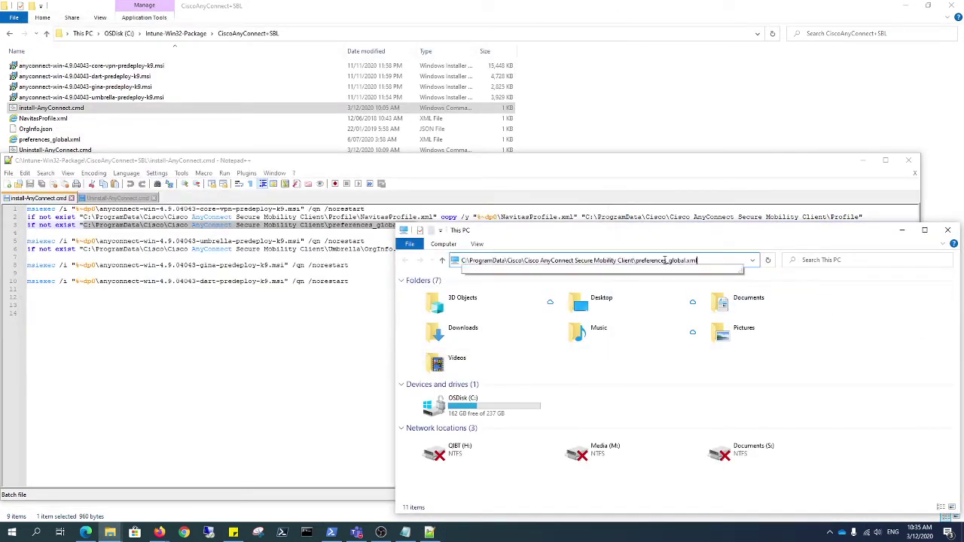
key("BackSpace")
key("BackSpace")
key("BackSpace")
key("BackSpace")
key("BackSpace")
key("BackSpace")
key("BackSpace")
key("BackSpace")
key("BackSpace")
key("BackSpace")
key("BackSpace")
key("BackSpace")
key("BackSpace")
key("BackSpace")
key("BackSpace")
key("BackSpace")
key("BackSpace")
key("BackSpace")
key("BackSpace")
key("BackSpace")
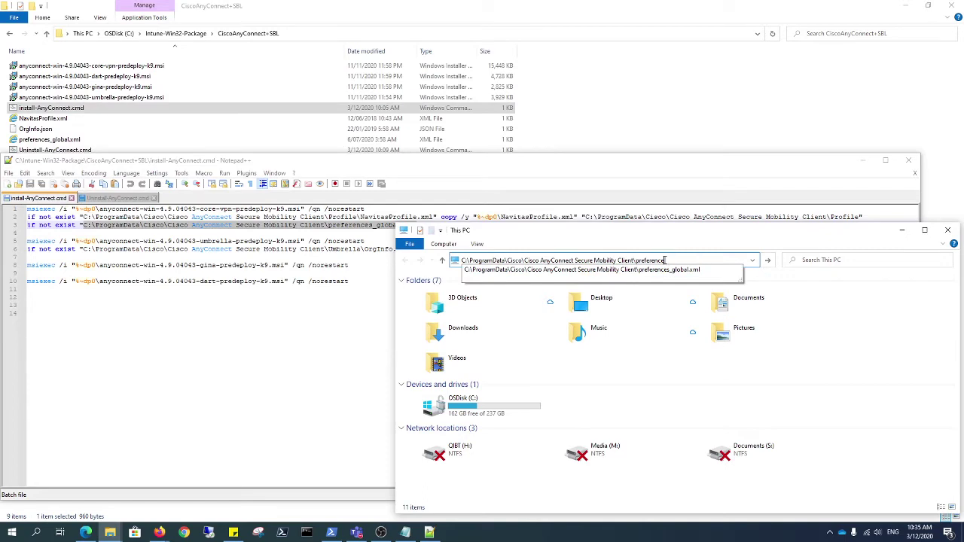
key("Return")
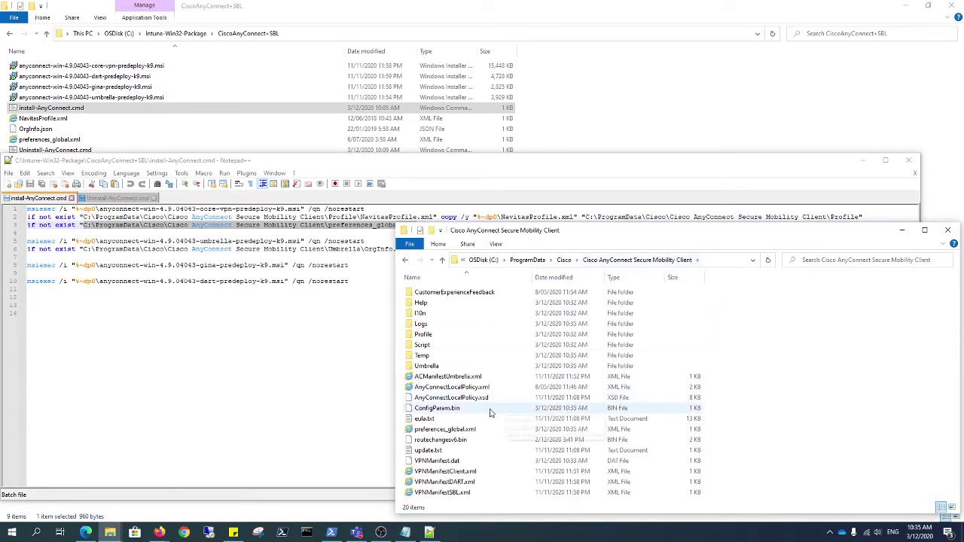
left_click_drag(524, 235, 474, 193)
Step: Check in Notepad++ that preferences_global.xml sets LocalLanAccess and AutoConnectOnStart to true
right_click(413, 389)
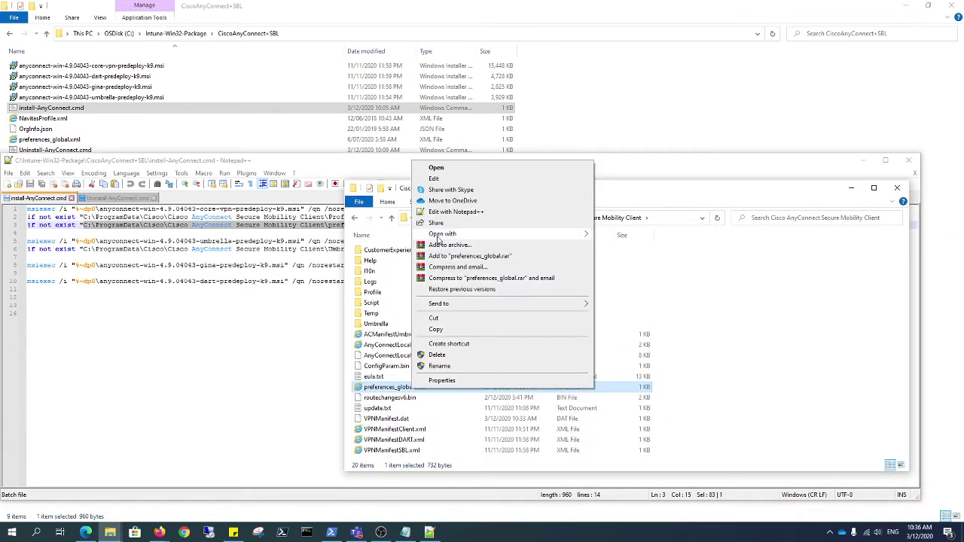
left_click(455, 212)
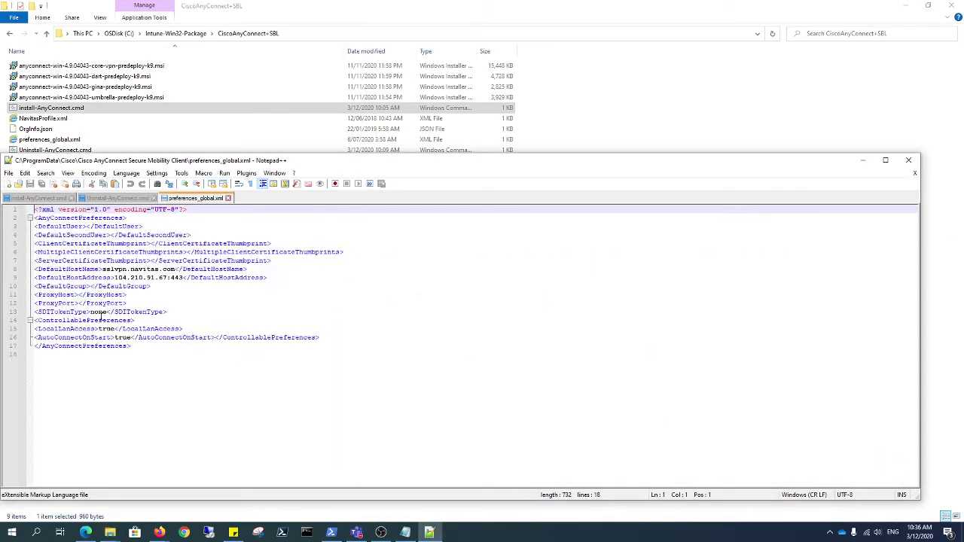
left_click_drag(40, 329, 235, 330)
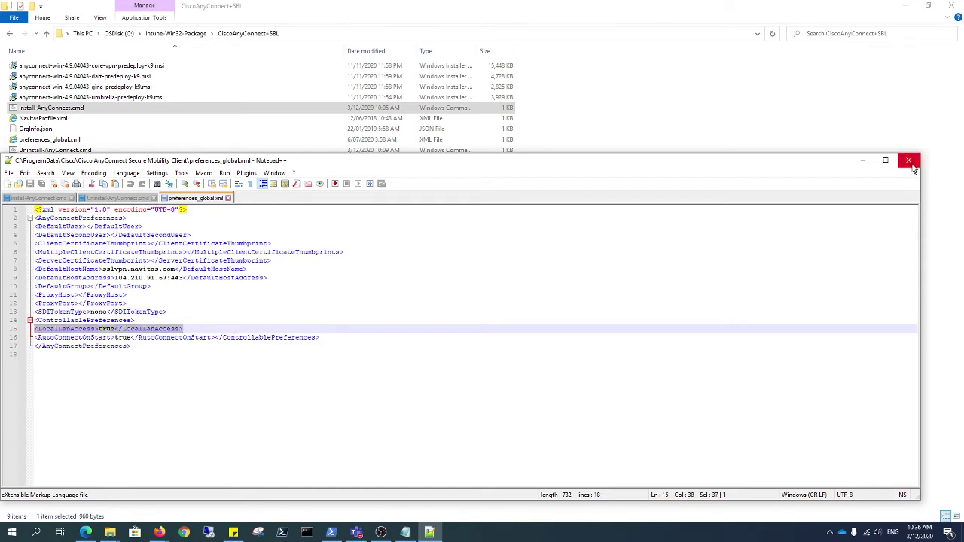
left_click_drag(326, 339, 30, 341)
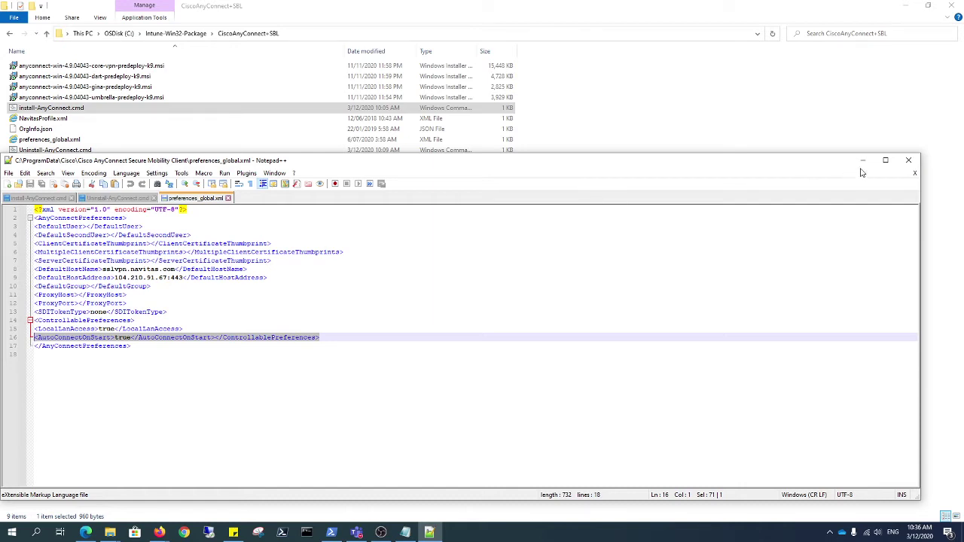
left_click(909, 160)
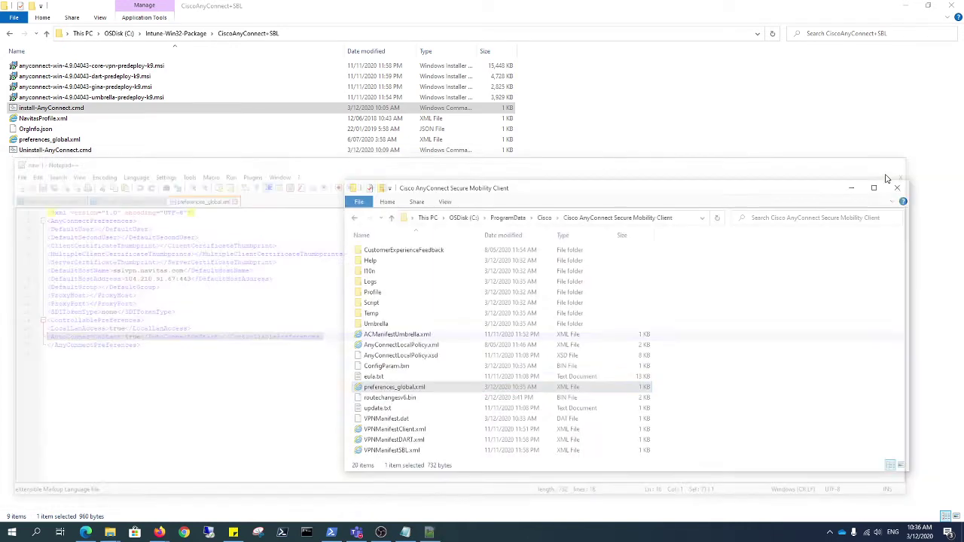
Step: Review NavitasProfile.xml in Notepad++, close it, and select preferences_global.xml in the package folder
left_click(34, 120)
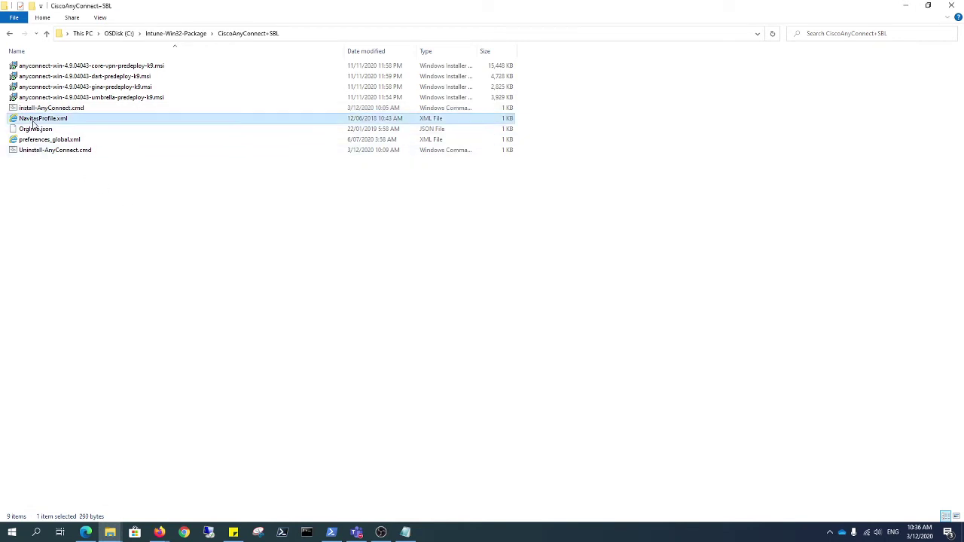
right_click(34, 127)
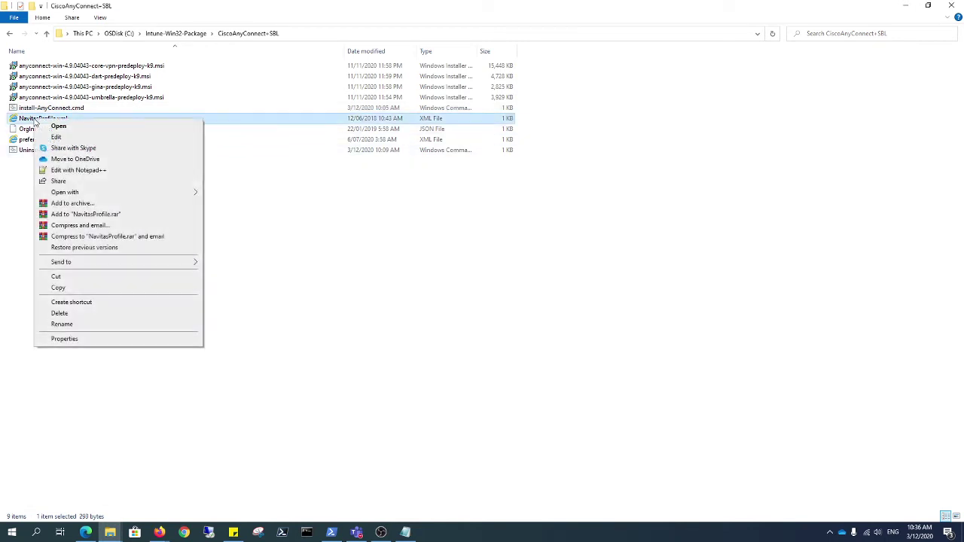
left_click(58, 170)
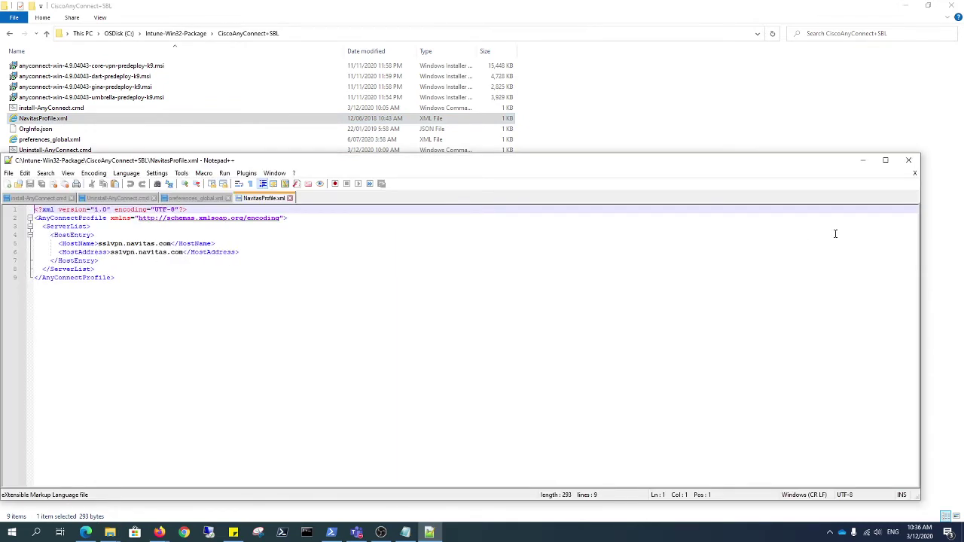
left_click(909, 160)
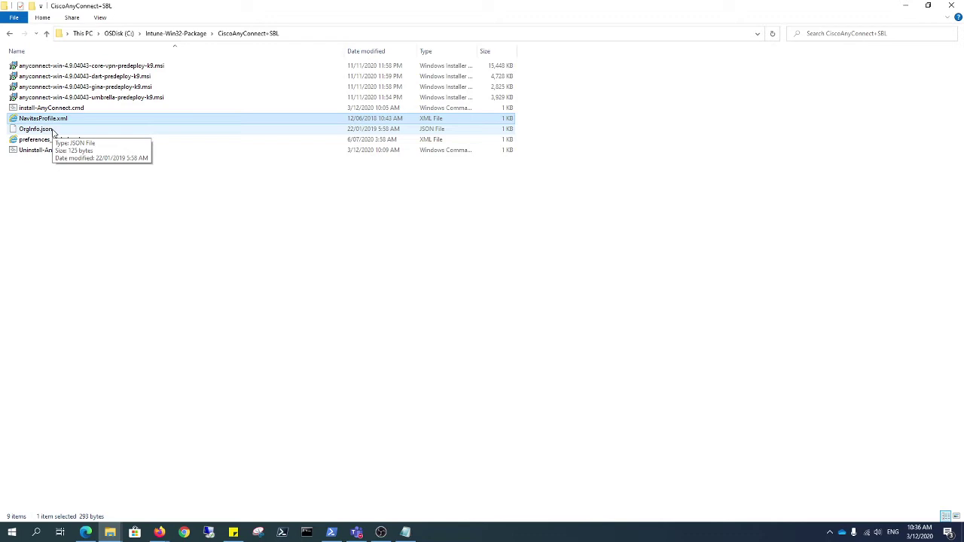
left_click(43, 140)
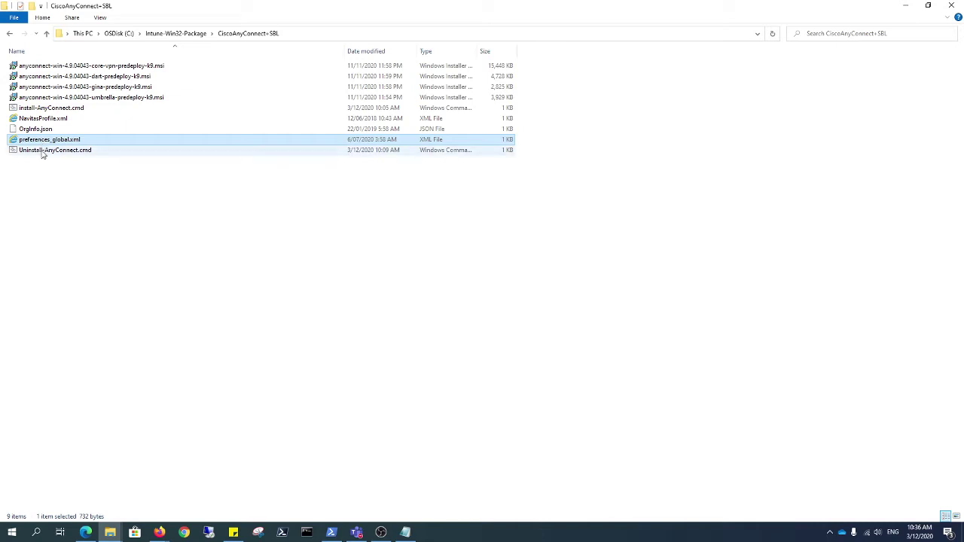
Step: Open Uninstall-AnyConnect.cmd in Notepad++
left_click(43, 152)
right_click(43, 152)
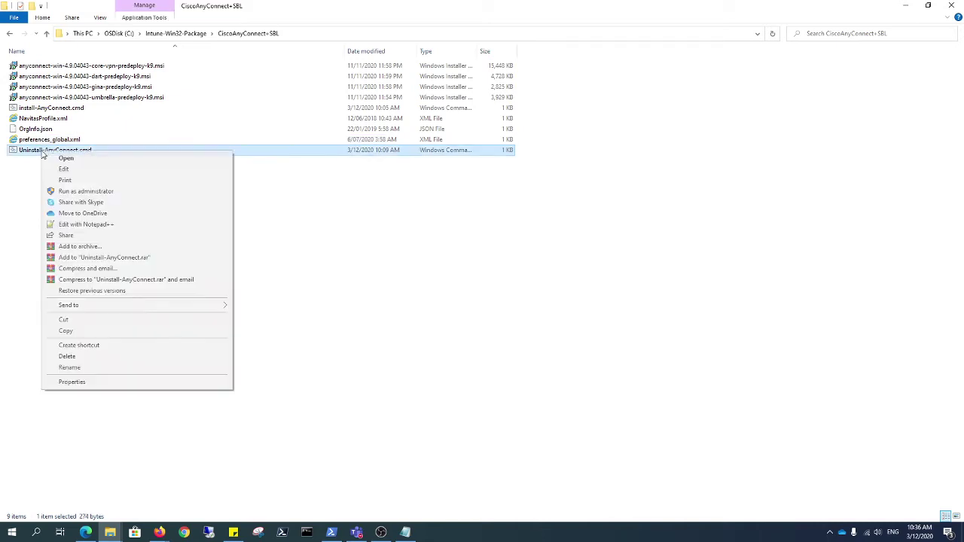
left_click(61, 224)
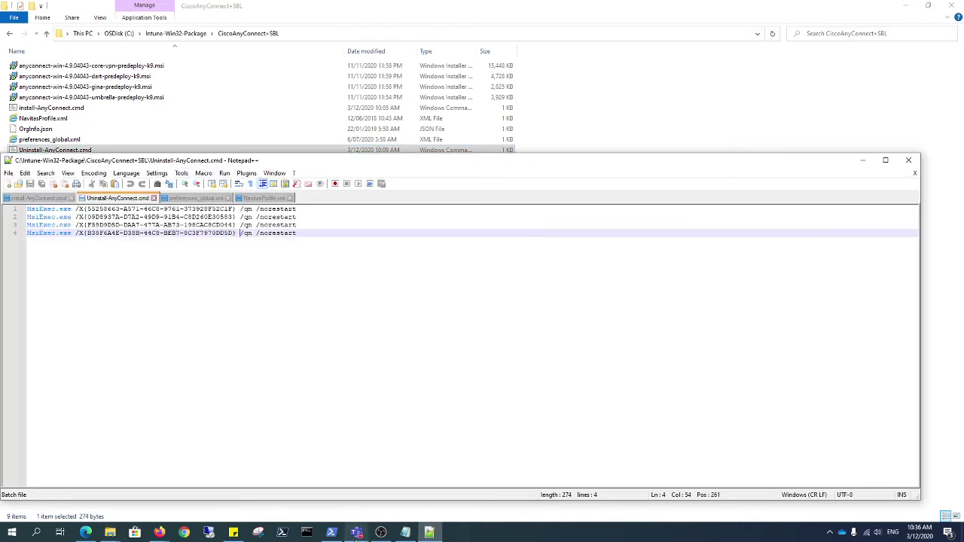
Step: Compare its four MsiExec product codes against the Cisco AnyConnect entries in the installed-products list
left_click(405, 532)
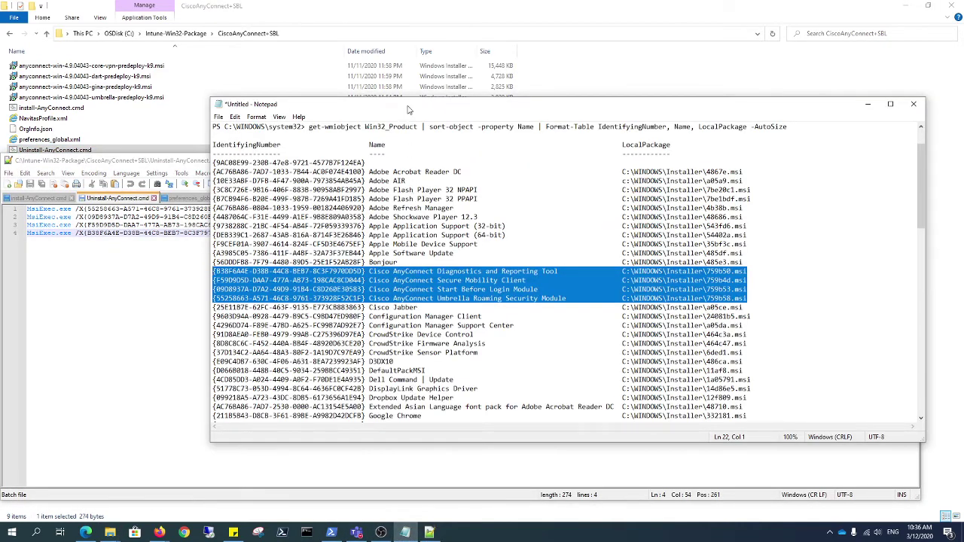
left_click_drag(410, 110, 438, 136)
left_click_drag(808, 153, 377, 147)
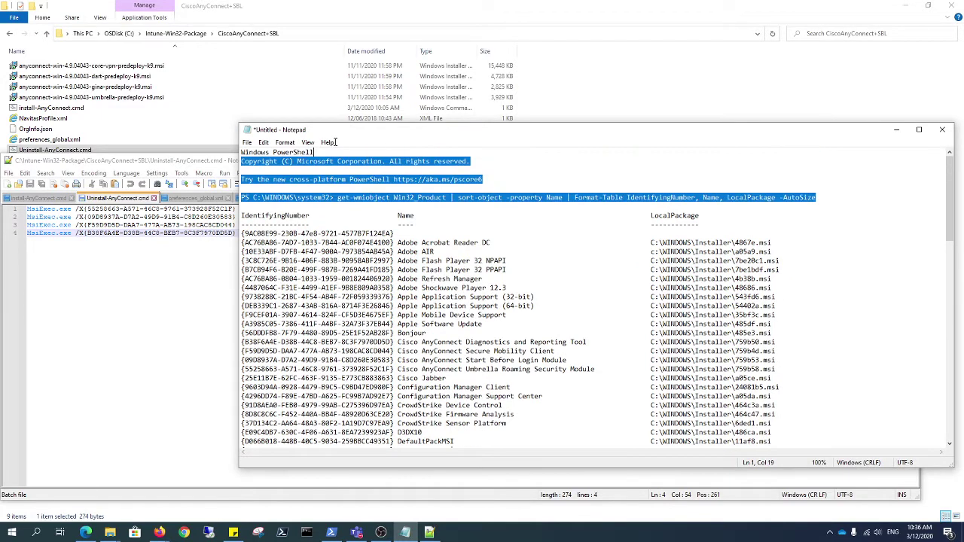
left_click(372, 213)
scroll(440, 322, "down", 3)
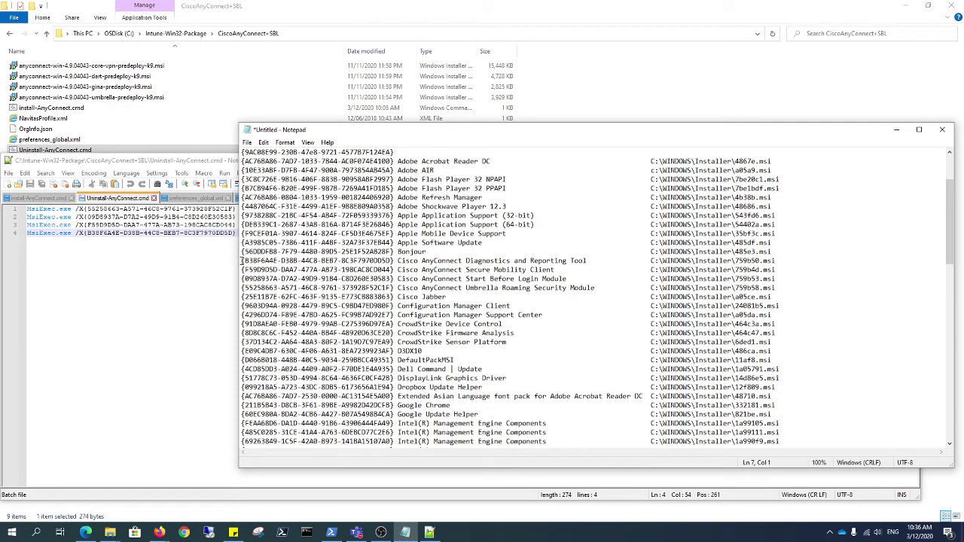
left_click(897, 130)
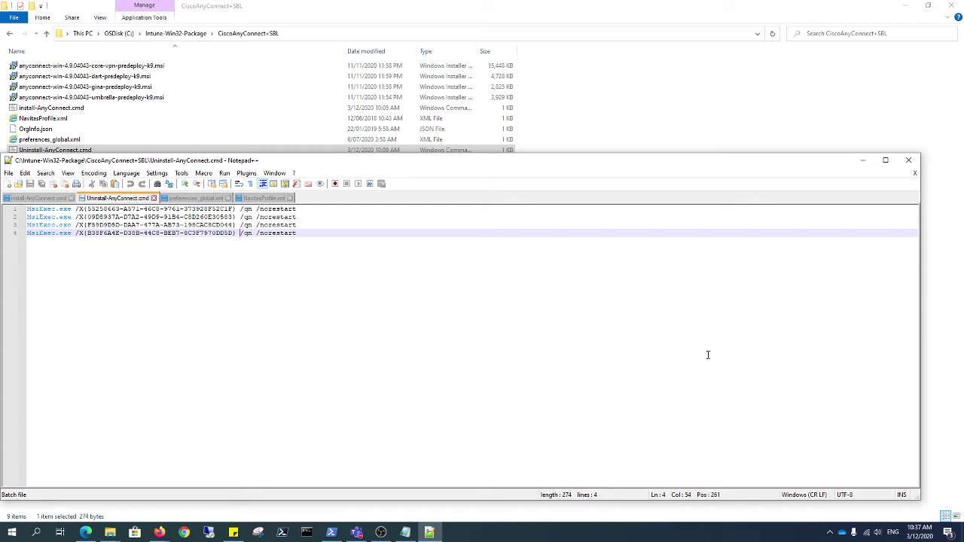
Step: Open an administrator Command Prompt in the C:\Intune-Win32-Package folder
left_click(908, 160)
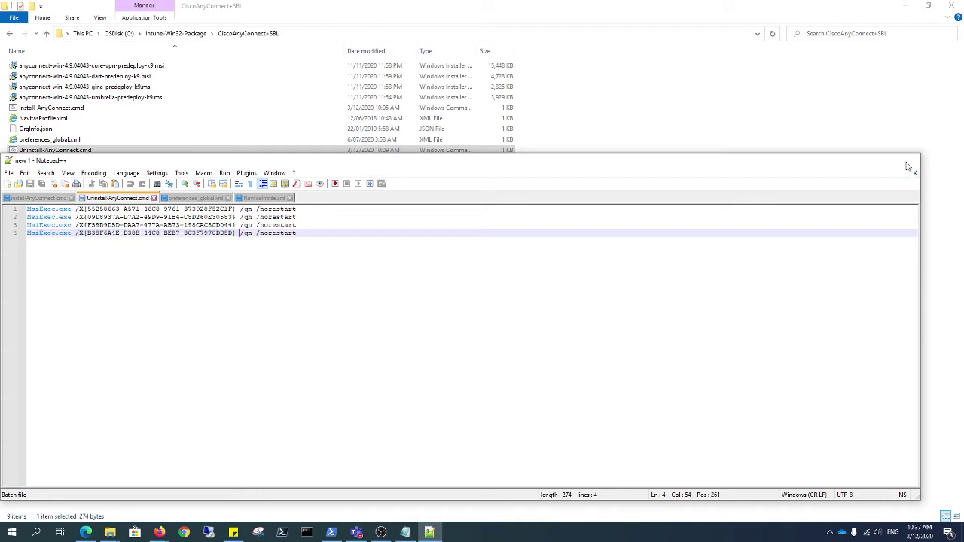
left_click(180, 37)
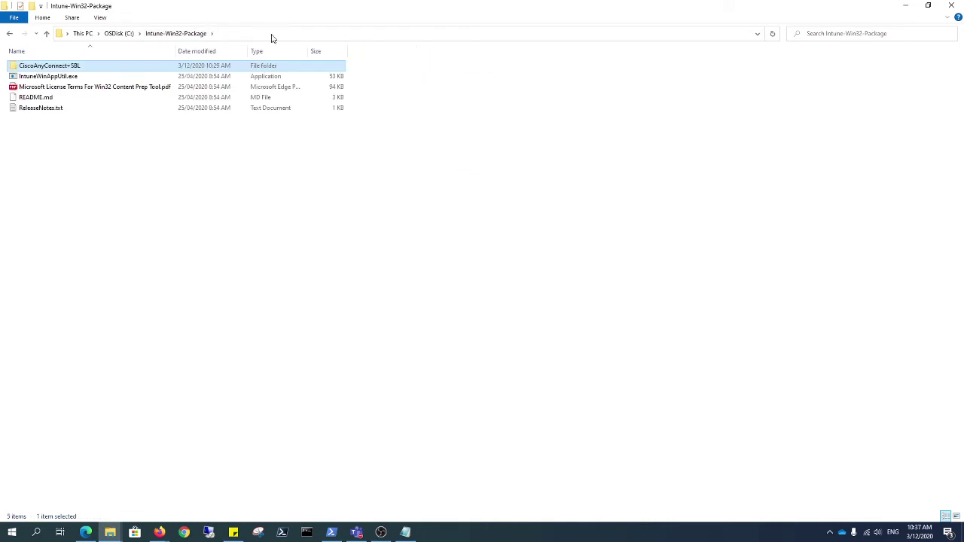
left_click(272, 34)
key("ctrl+c")
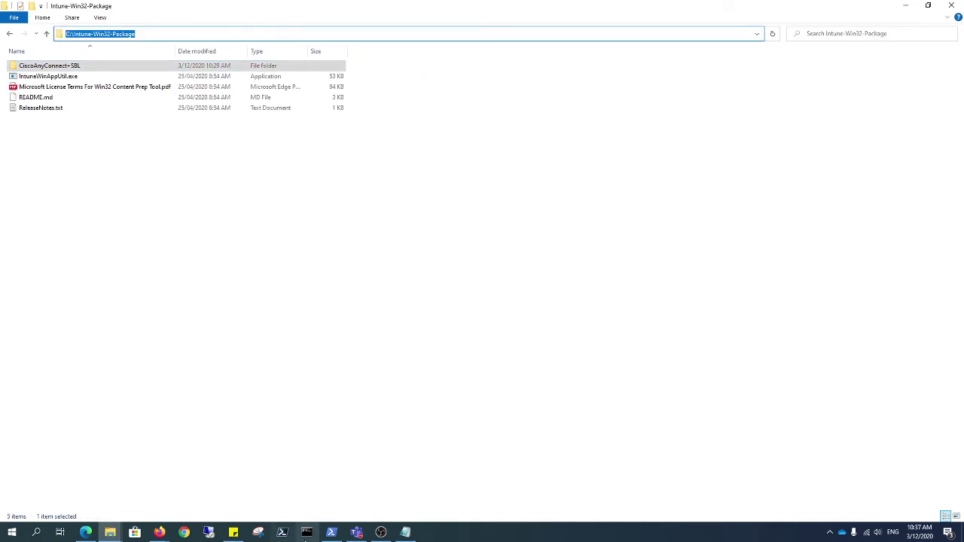
right_click(307, 533, "shift")
left_click(344, 367)
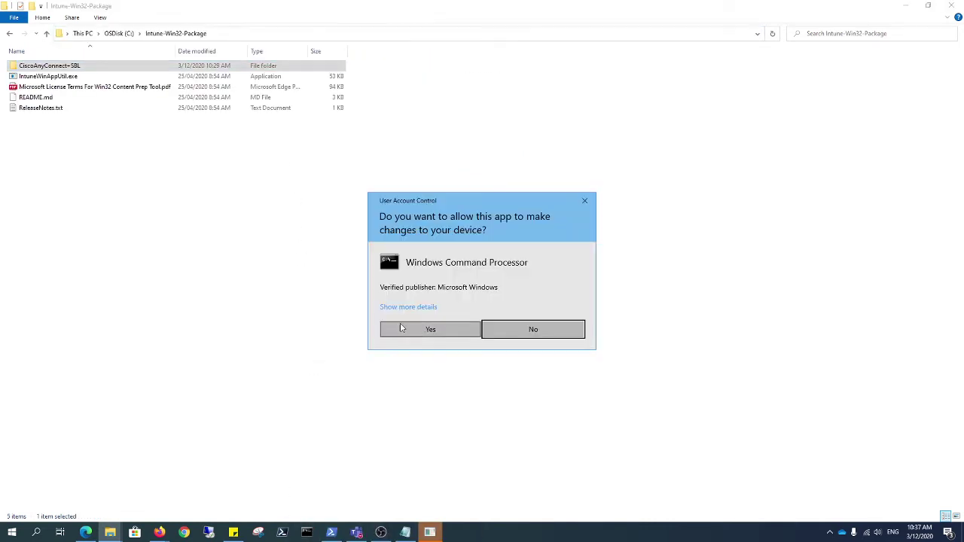
left_click(431, 329)
left_click_drag(275, 95, 293, 183)
type("cd")
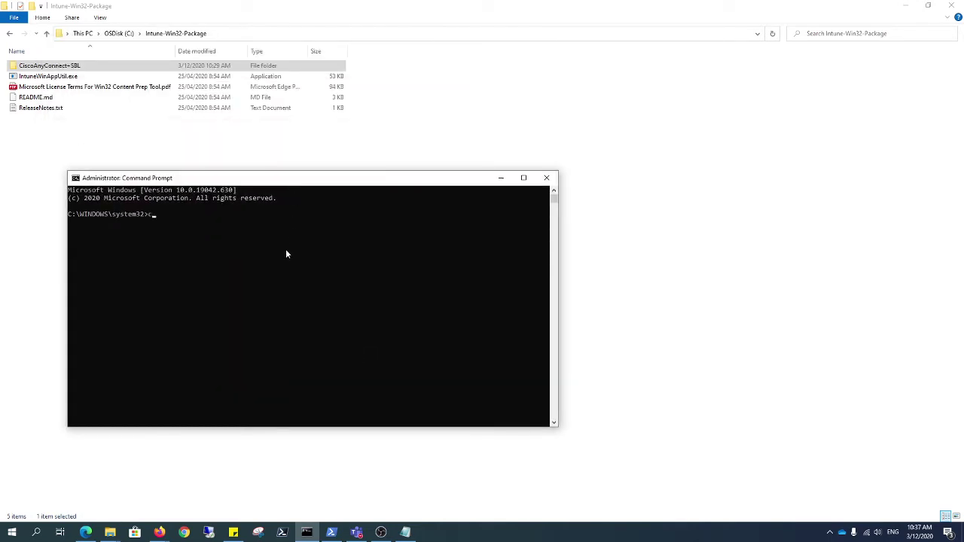
key("ctrl+v")
key("Return")
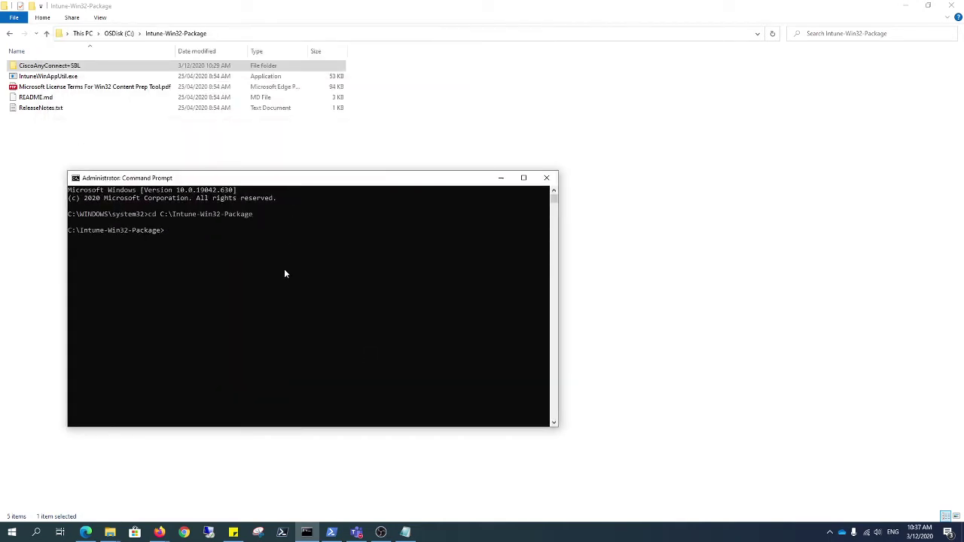
Step: Run IntuneWinAppUtil.exe with the CiscoAnyConnect+SBL folder as the source folder
type(".\\In")
key("Tab")
key("Return")
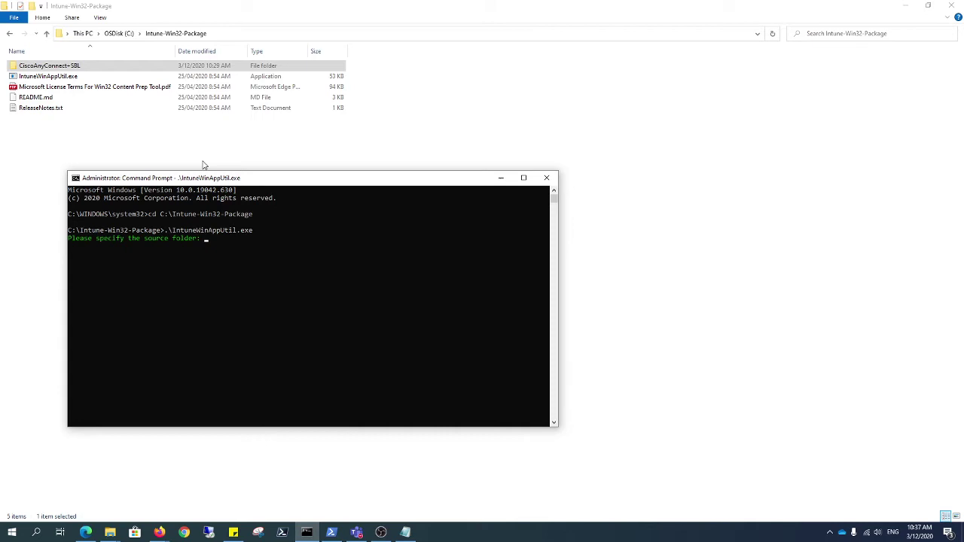
left_click(76, 67)
double_click(76, 67)
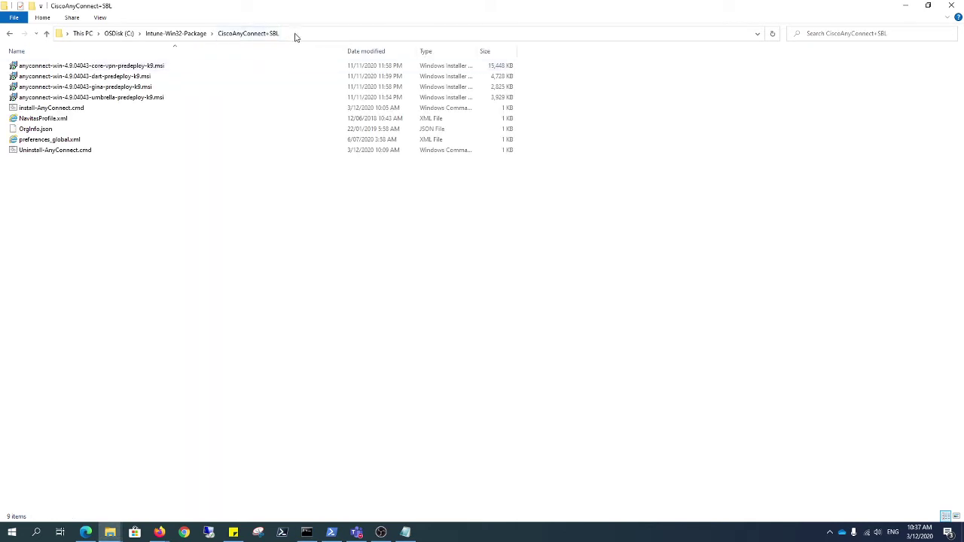
left_click(296, 38)
key("ctrl+c")
left_click(317, 533)
key("ctrl+v")
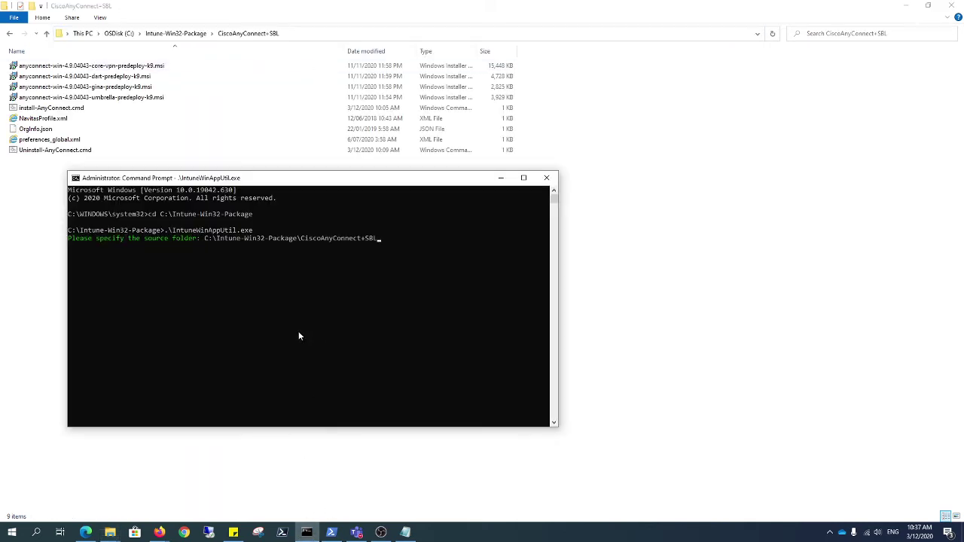
key("Return")
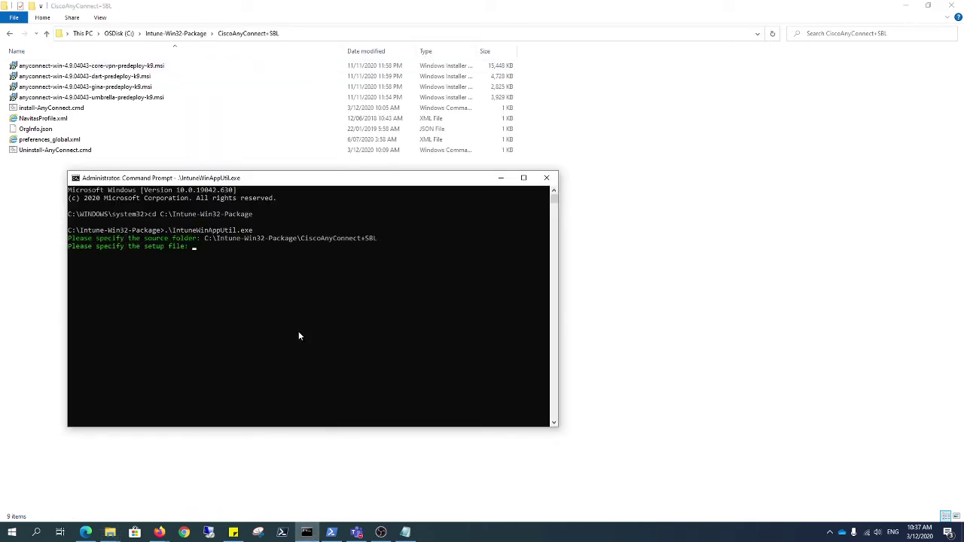
Step: Give install-AnyConnect.cmd as setup file and the same output folder, and skip the catalog folder
left_click(83, 108)
key("F2")
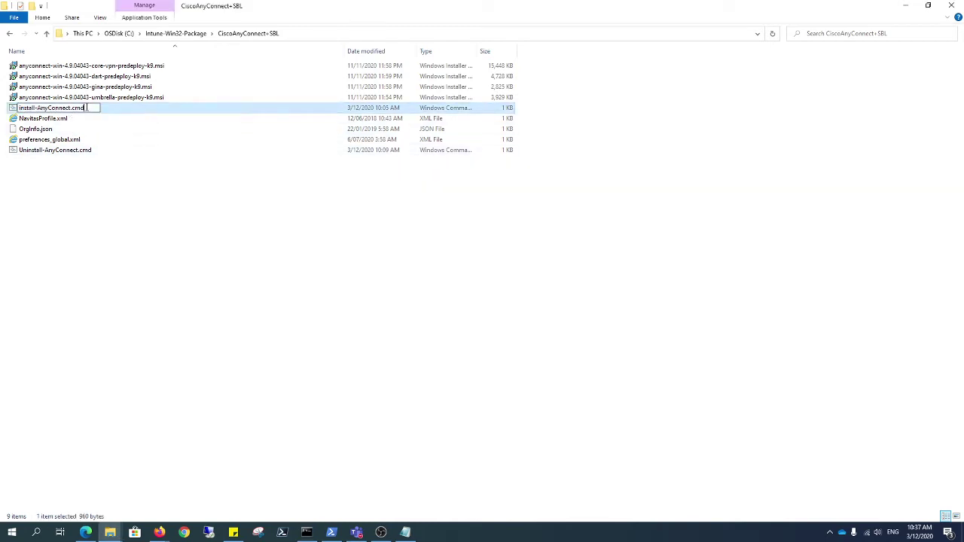
key("ctrl+a")
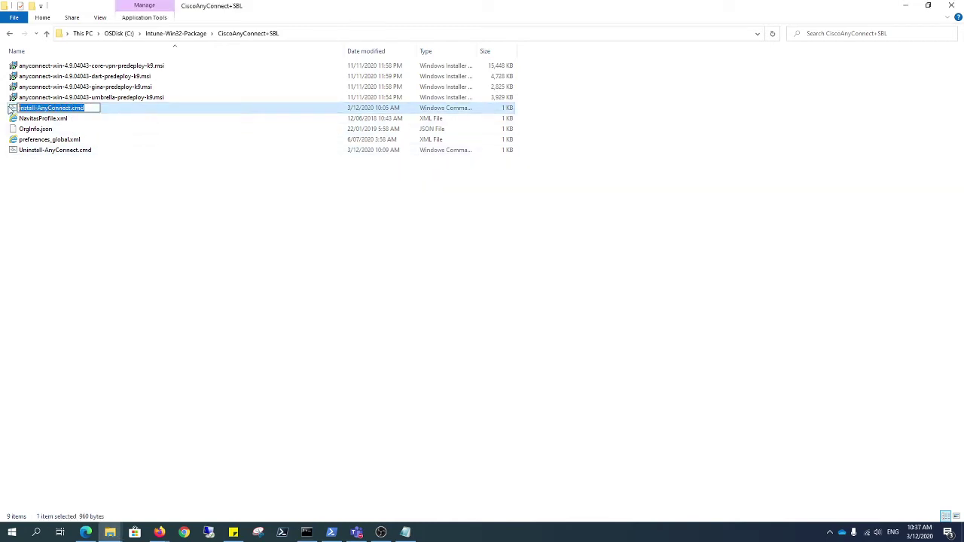
left_click(307, 532)
right_click(303, 335)
key("Return")
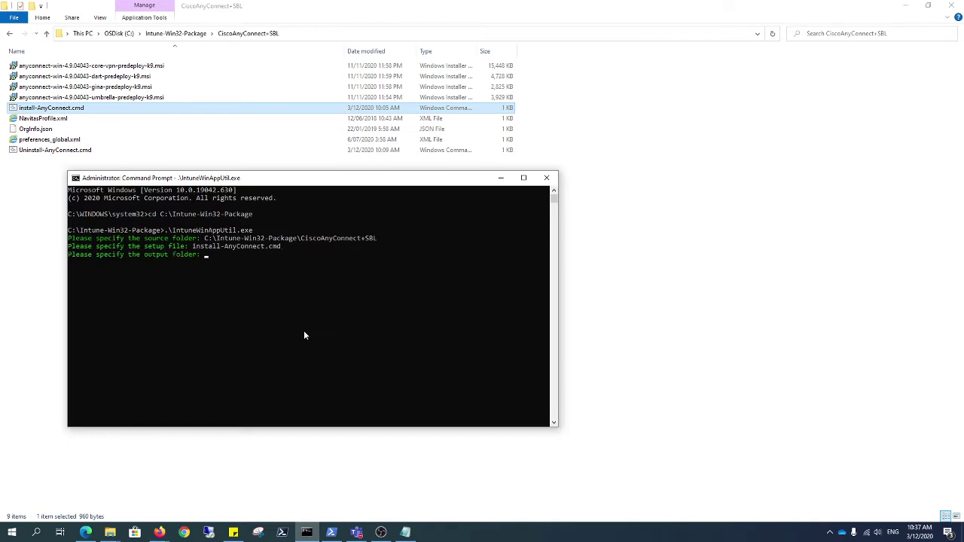
right_click(304, 336)
key("Return")
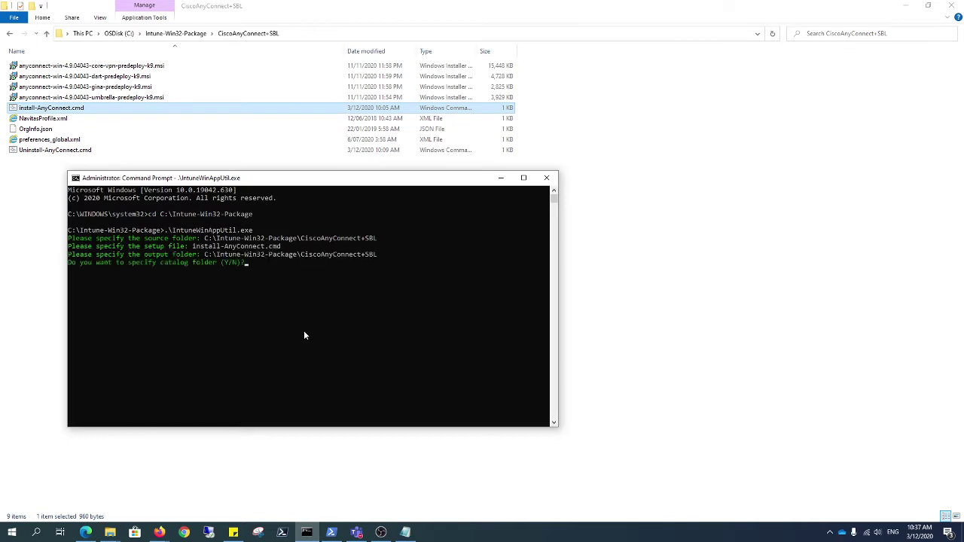
type("n")
key("Return")
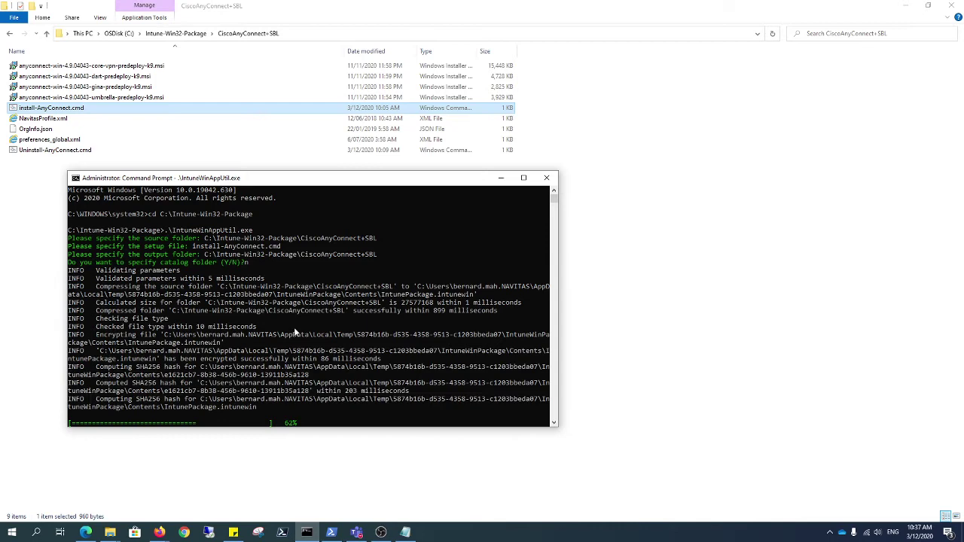
Step: Confirm install-AnyConnect.intunewin was created in the package folder
left_click(299, 34)
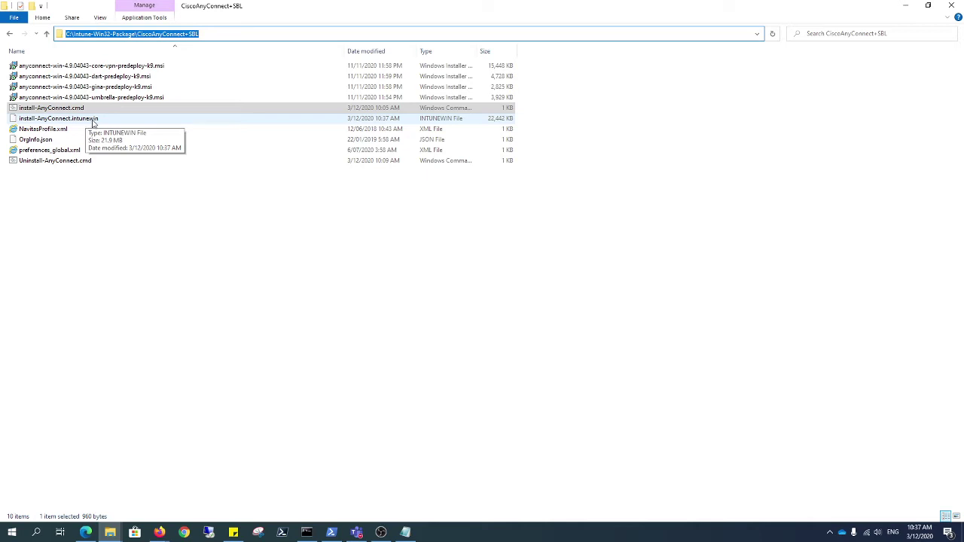
left_click(120, 119)
left_click(293, 34)
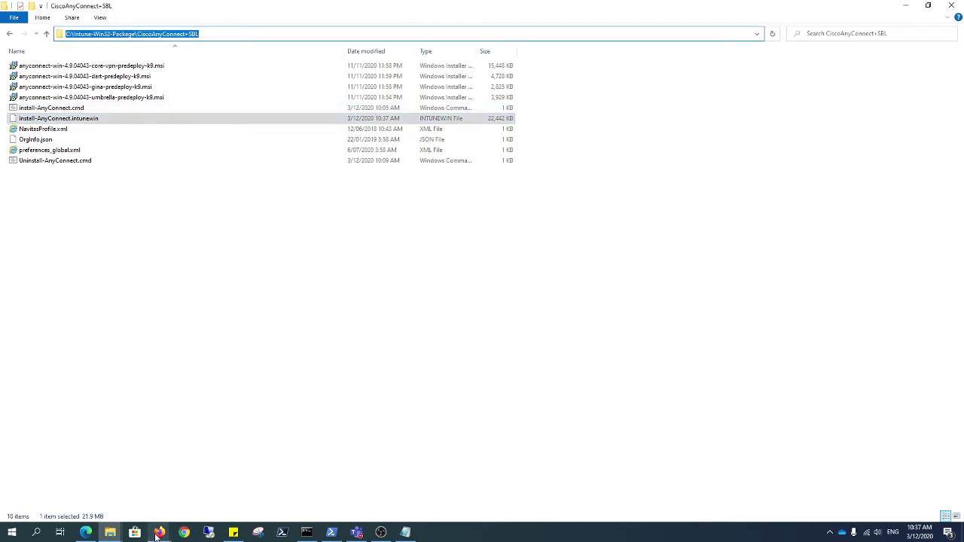
Step: Start adding a new Windows app (Win32) from All apps
mouse_move(157, 537)
left_click(125, 497)
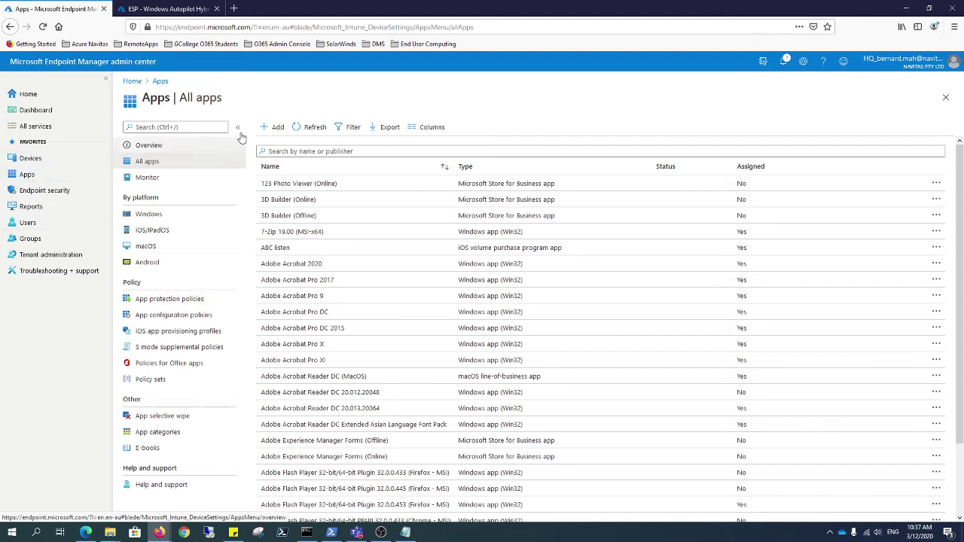
left_click(265, 129)
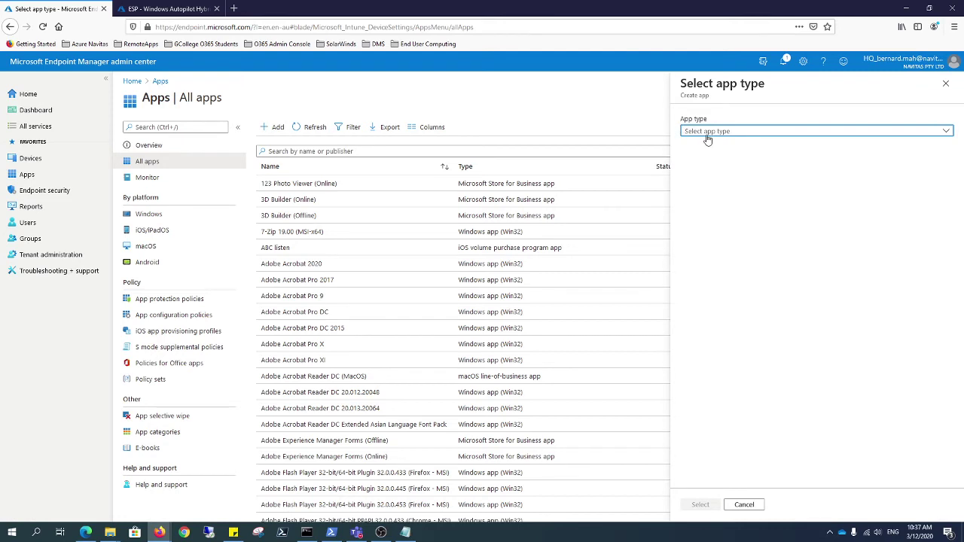
left_click(708, 133)
left_click(737, 422)
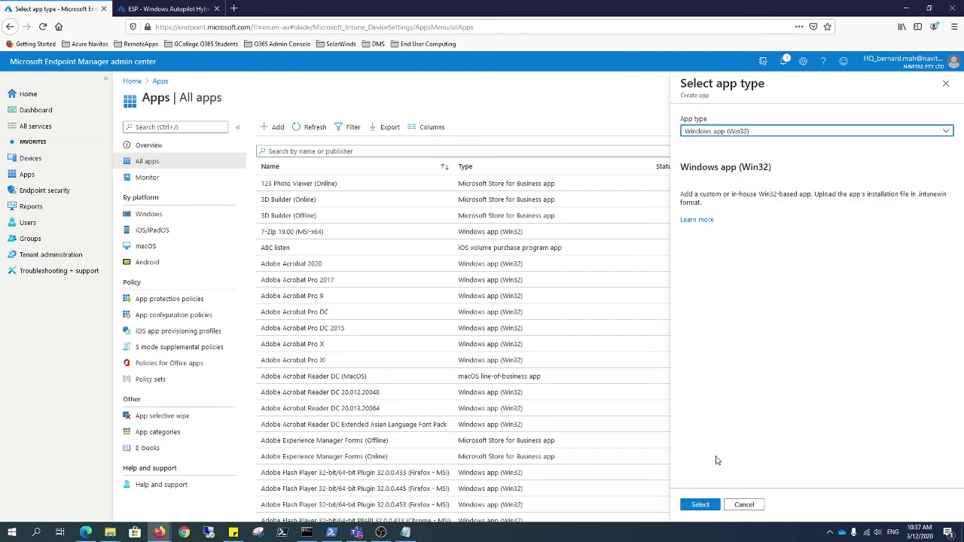
left_click(702, 504)
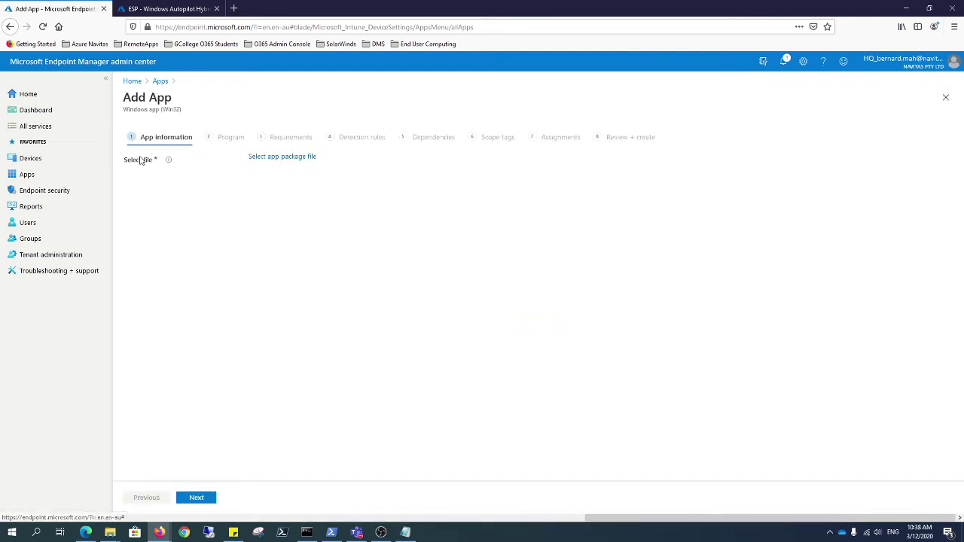
Step: Attach install-AnyConnect.intunewin as the app package file
left_click(265, 159)
left_click(813, 126)
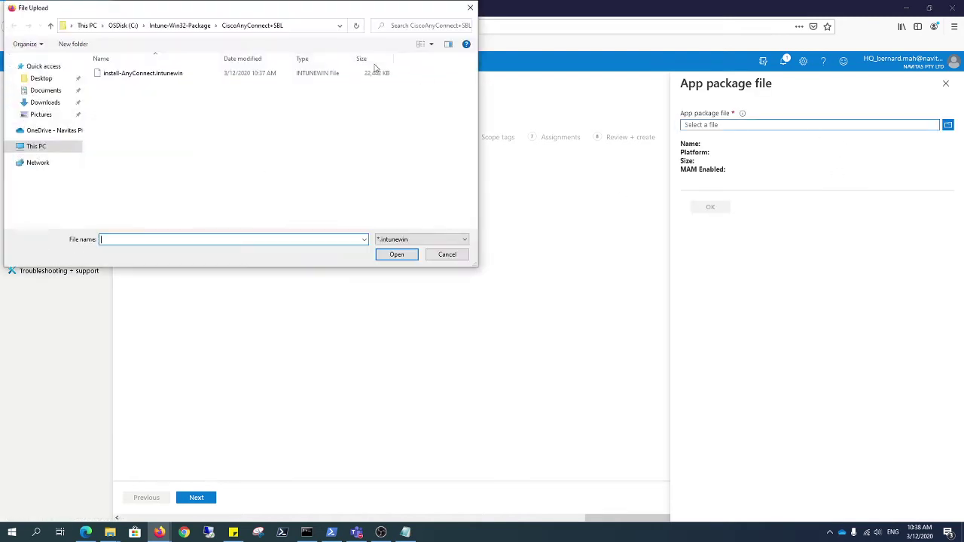
left_click(283, 72)
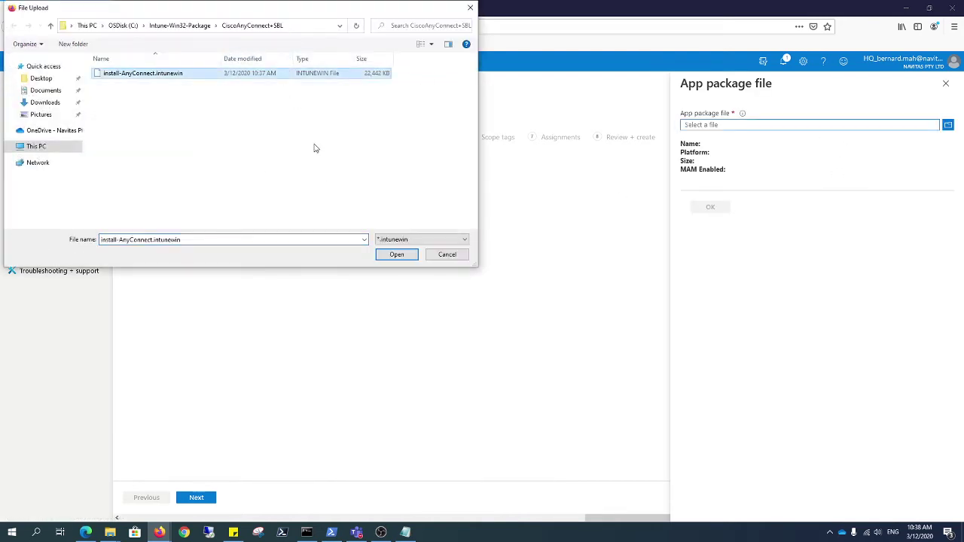
left_click(396, 254)
left_click(700, 211)
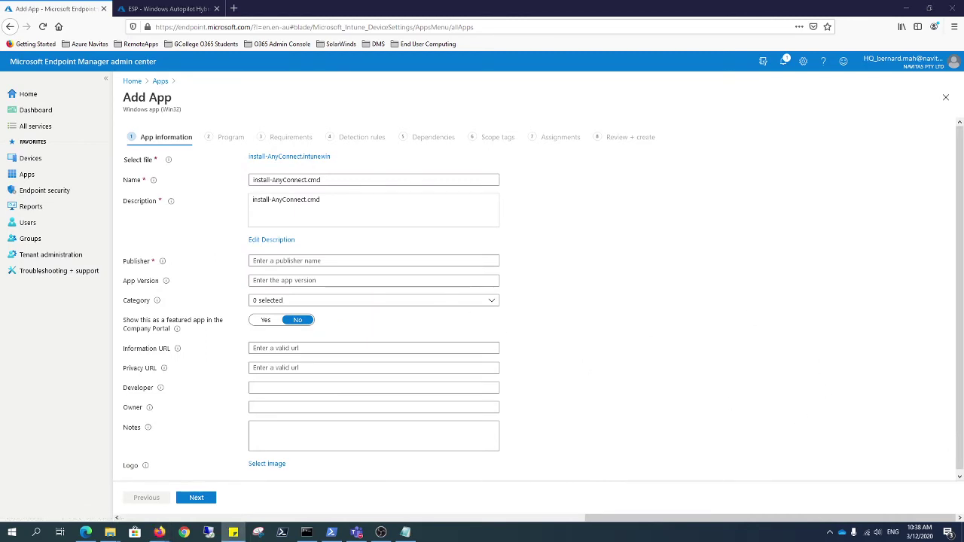
Step: Name the app Cisco AnyConnect Secure Mobility Client v4.9.040403 + SBL with description 'Install Cisco AnyConnect + SBL On Logon'
left_click(326, 181)
key("ctrl+a")
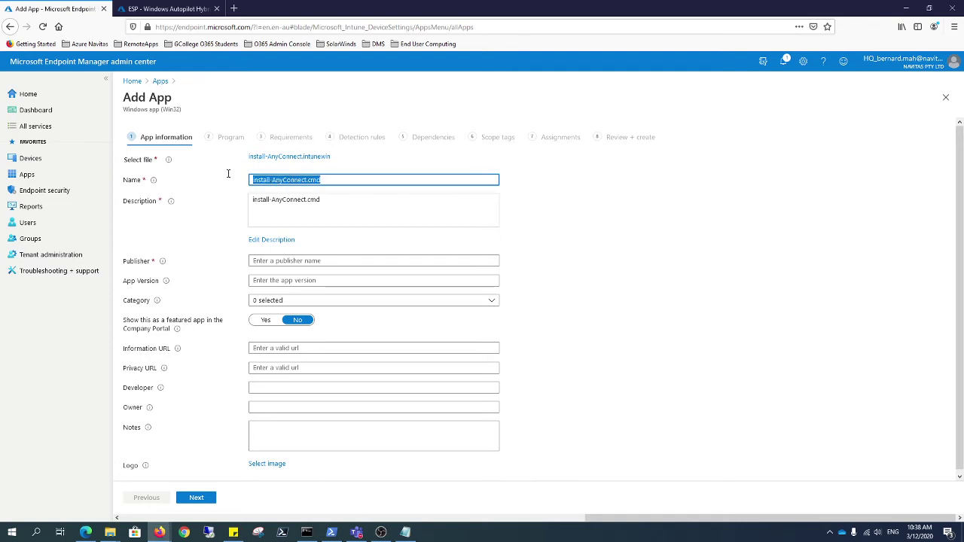
key("ctrl+v")
left_click(266, 240)
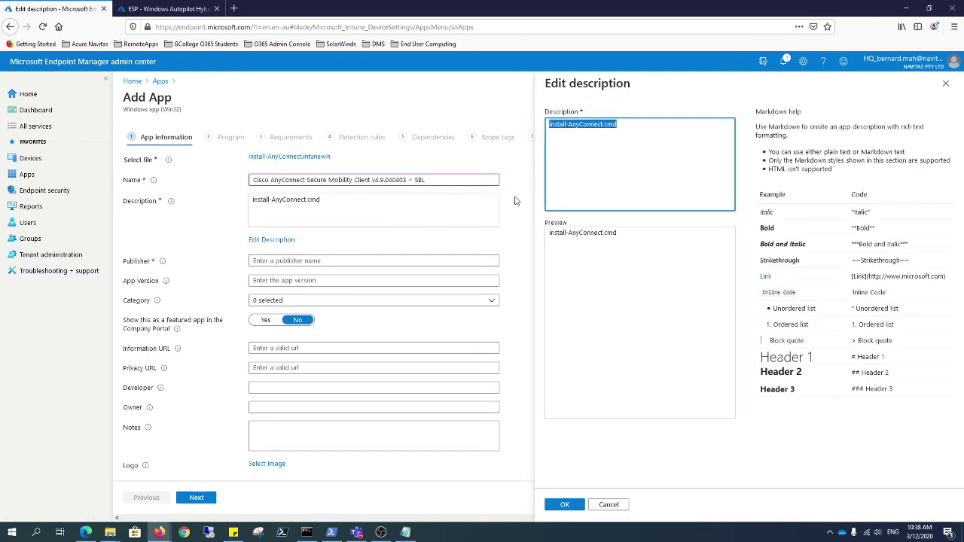
type("Isn")
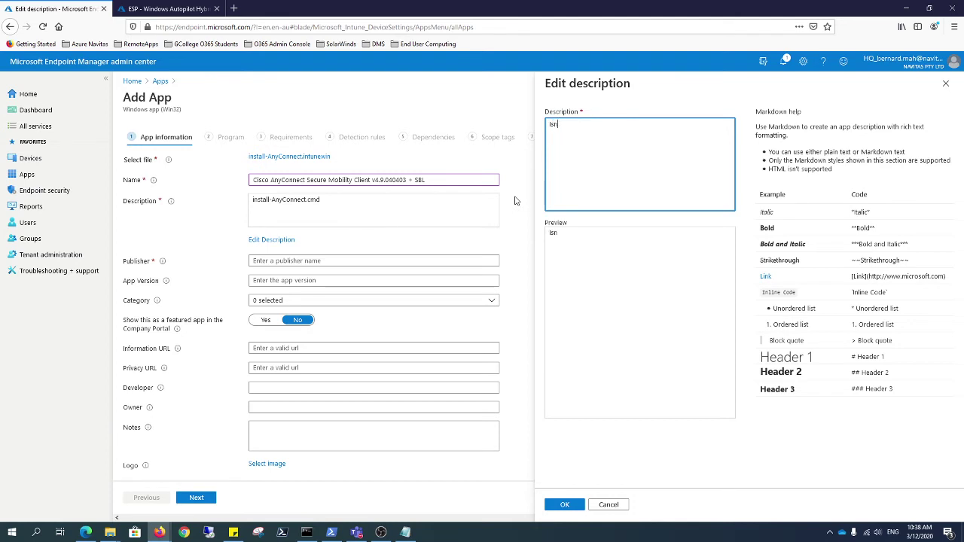
type("taklltall Cisco AnyConnect ")
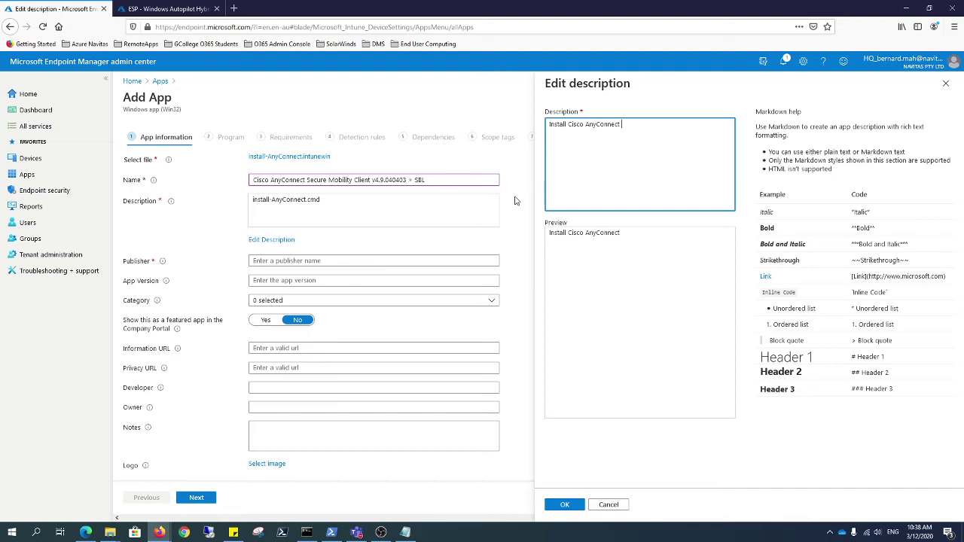
type("+ SBL On Logon.")
left_click(565, 504)
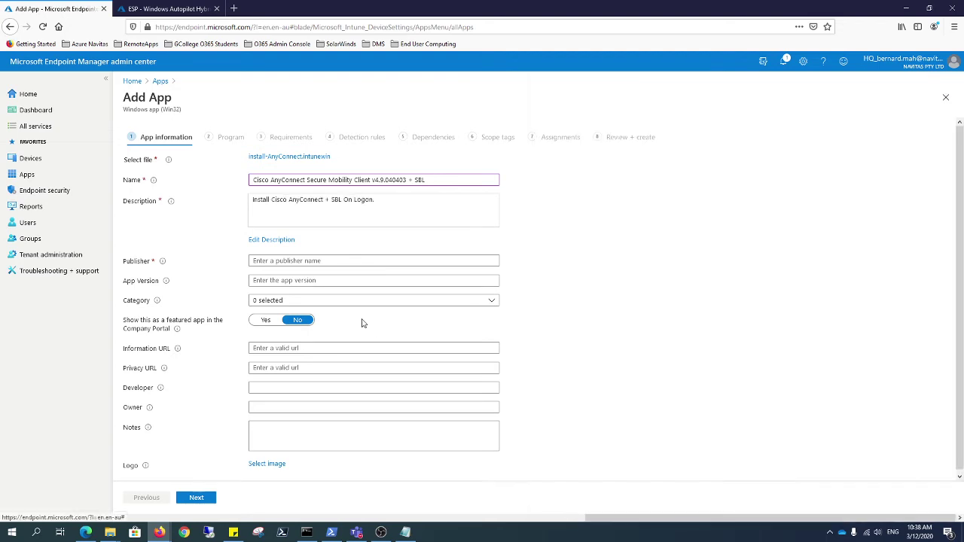
Step: Enter Cisco as the publisher
left_click(360, 263)
type("Cisco")
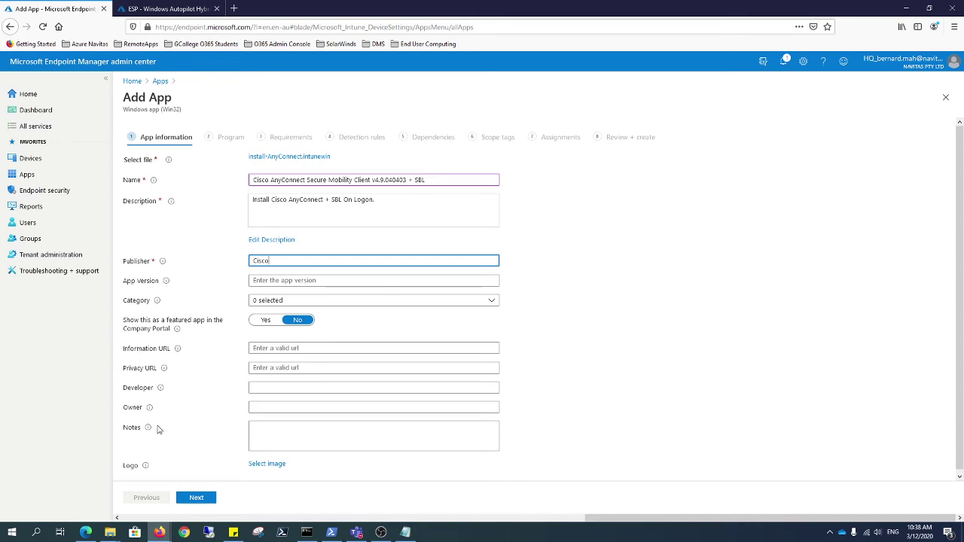
left_click(196, 496)
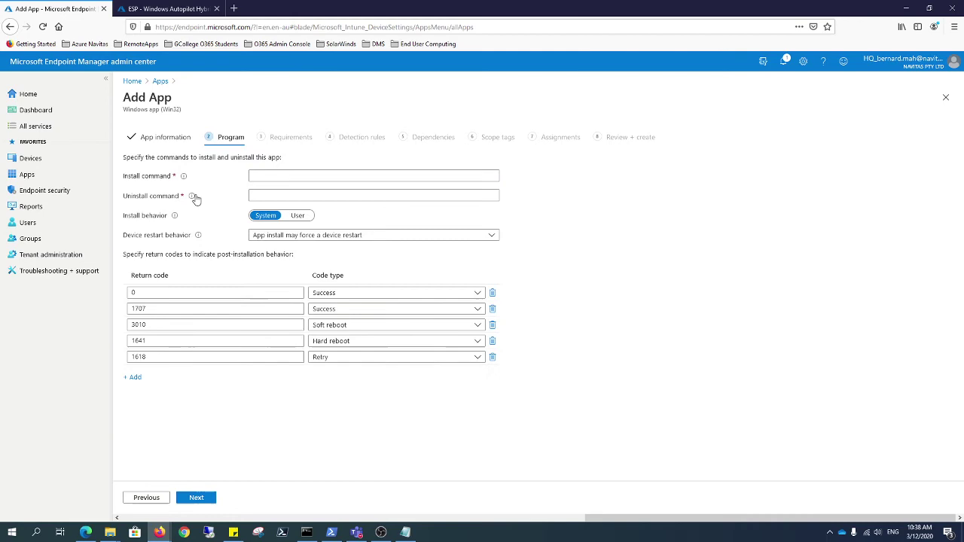
Step: Set install-AnyConnect.cmd as the install command
mouse_move(110, 532)
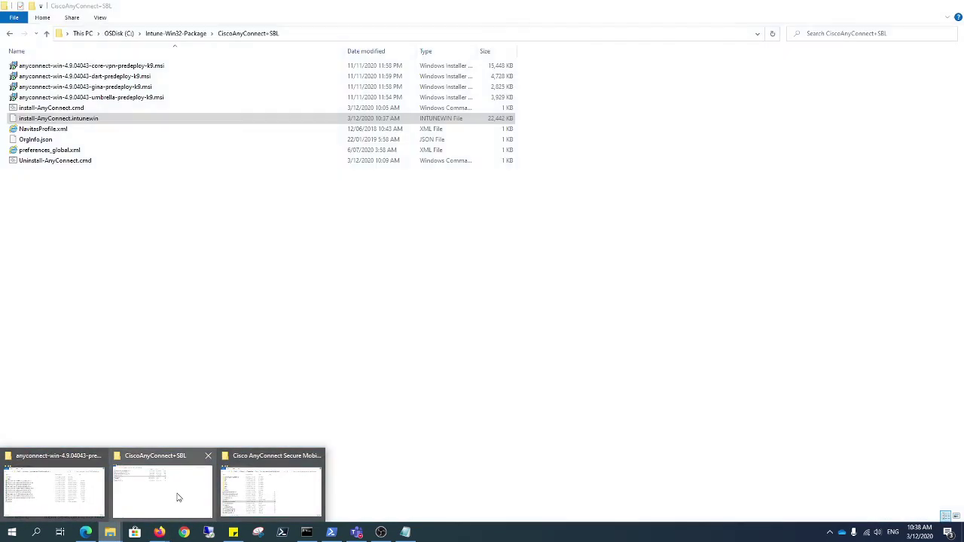
left_click(158, 493)
key("super+Down")
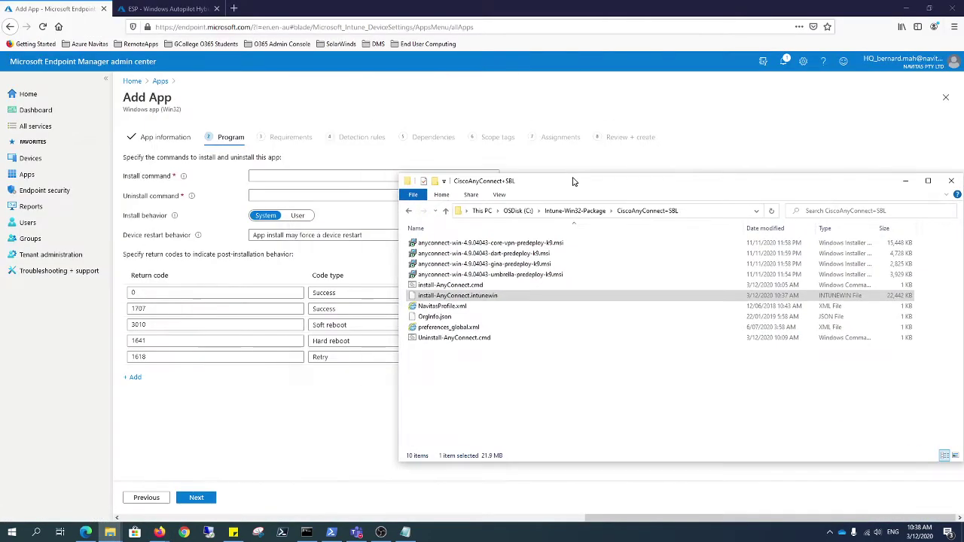
left_click(494, 286)
left_click(494, 287)
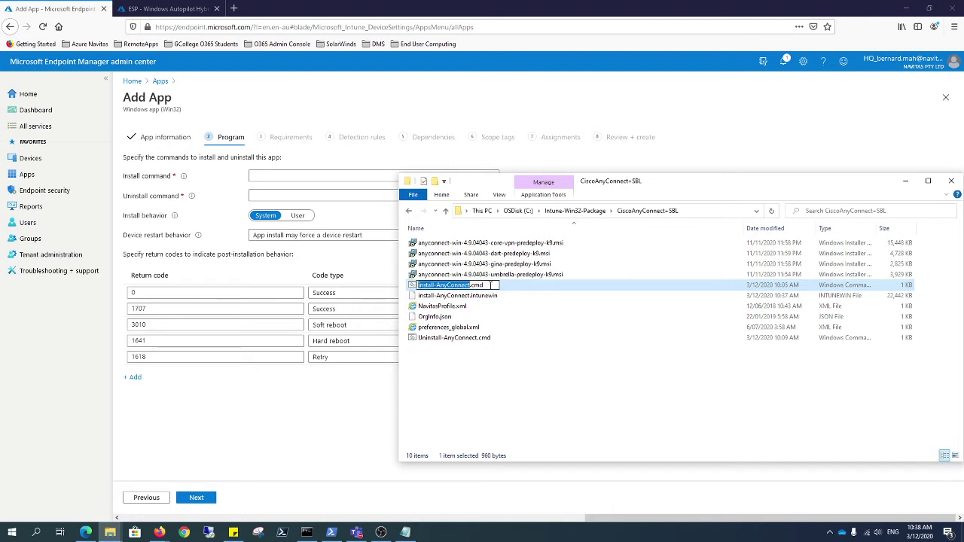
key("ctrl+a")
key("ctrl+c")
left_click(308, 179)
key("ctrl+v")
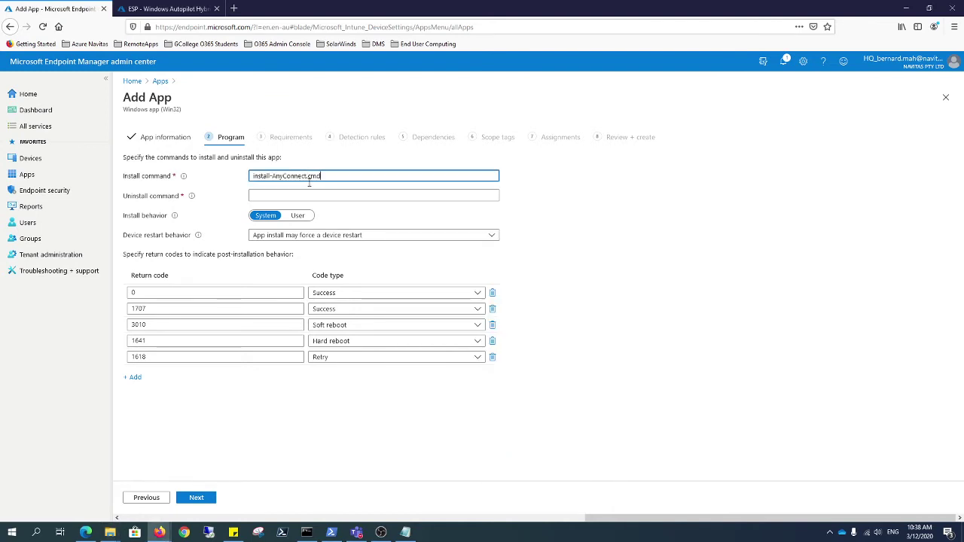
Step: Set Uninstall-AnyConnect.cmd as the uninstall command and device restart behavior to No specific action
mouse_move(110, 532)
left_click(162, 494)
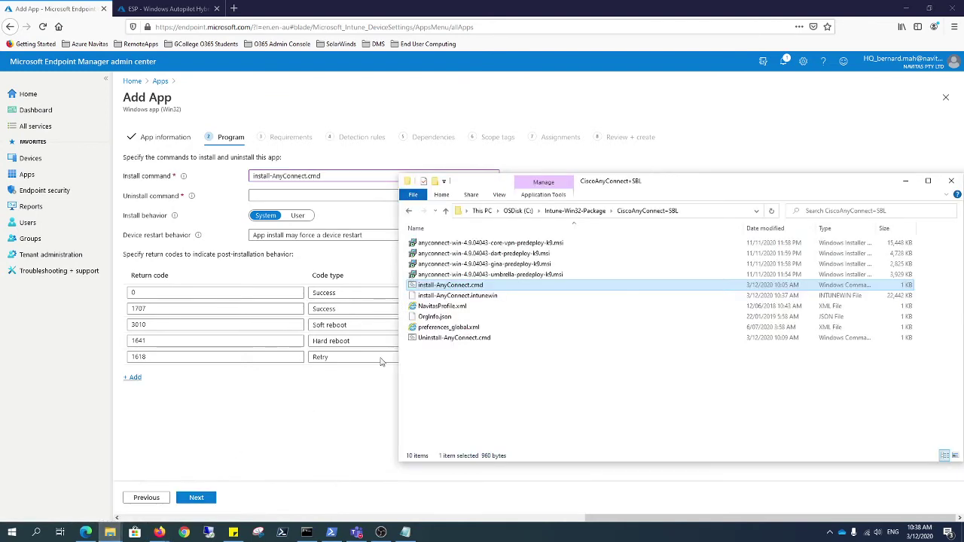
left_click(490, 338)
left_click(504, 339)
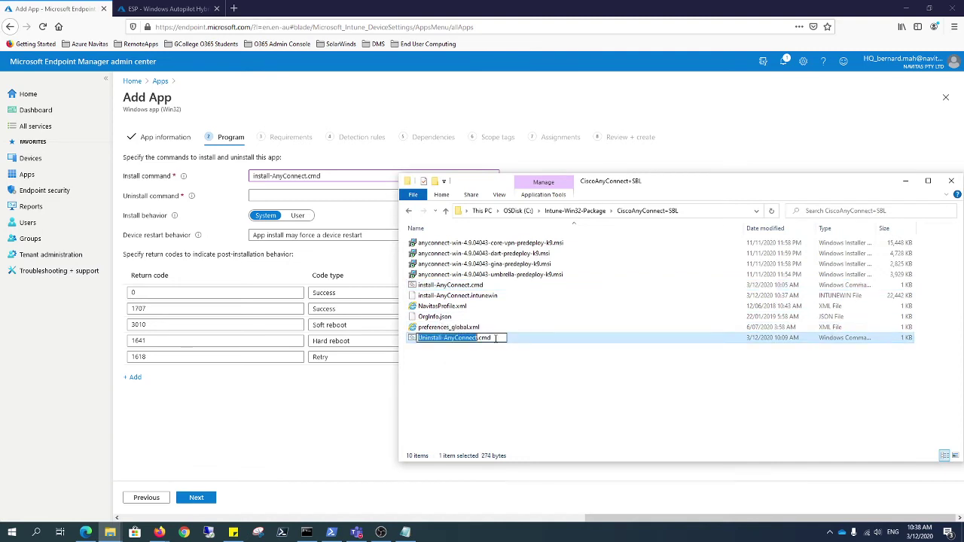
key("ctrl+a")
left_click(290, 197)
key("ctrl+v")
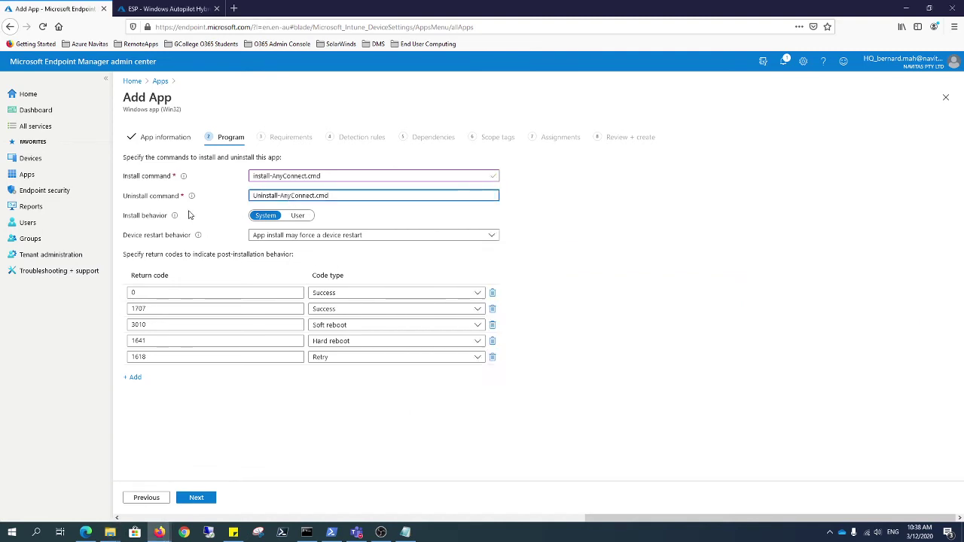
left_click(262, 238)
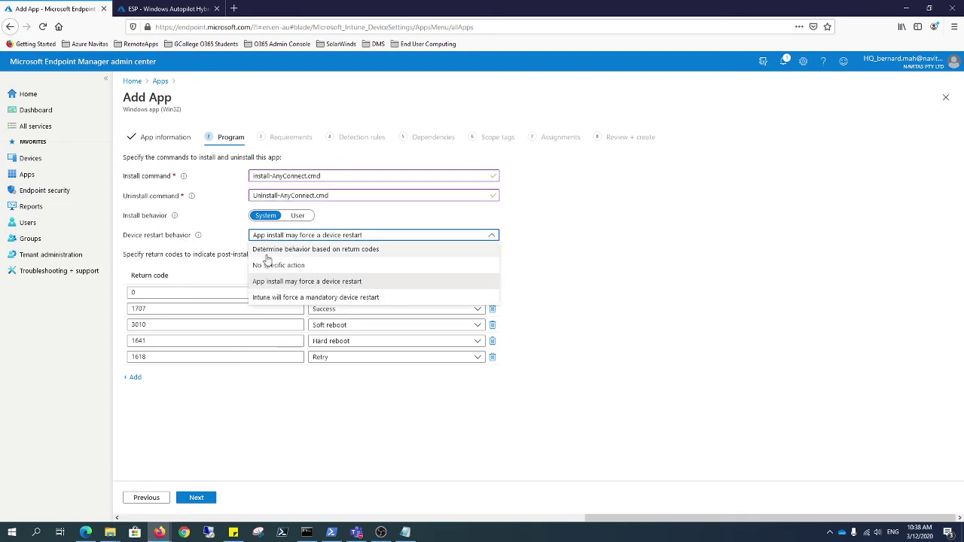
left_click(268, 265)
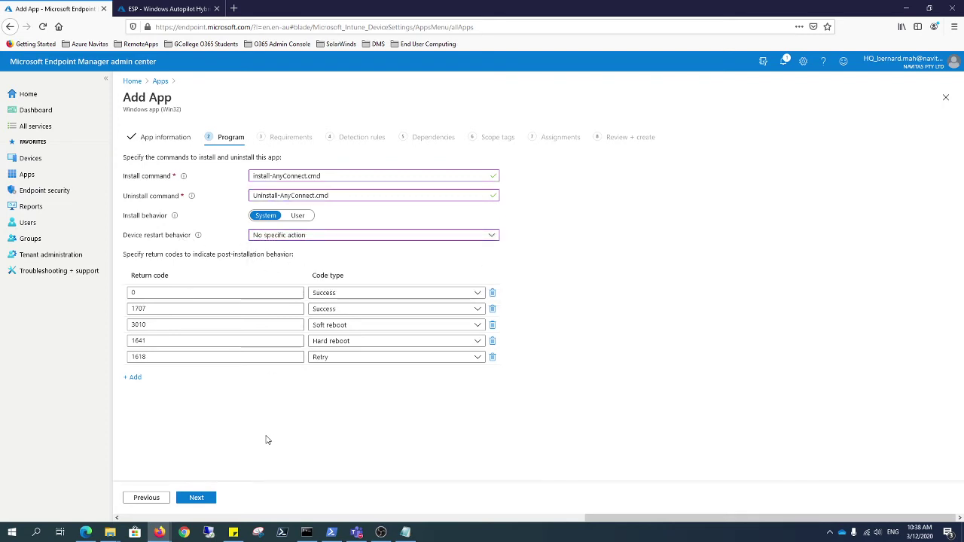
Step: Require both 32-bit and 64-bit architectures and minimum OS Windows 10 1607
left_click(193, 499)
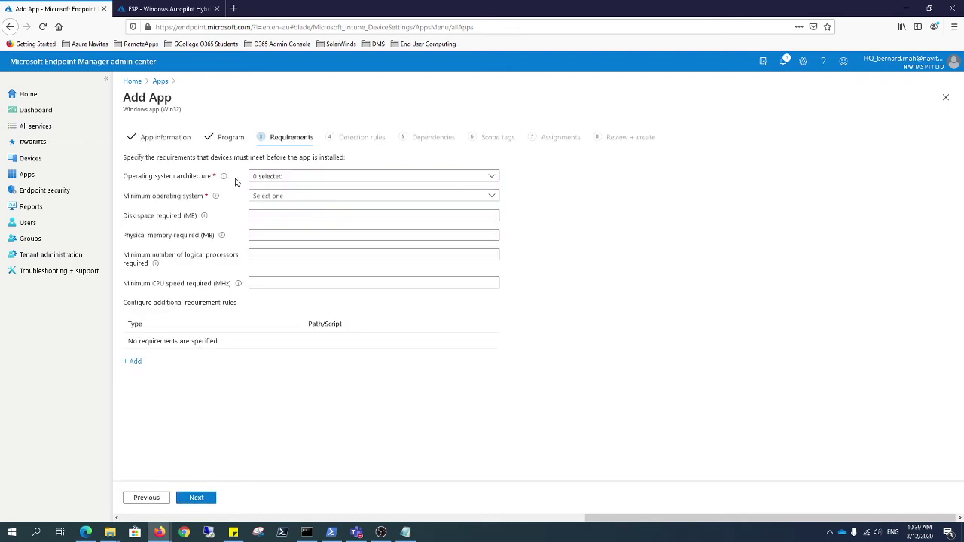
left_click(269, 179)
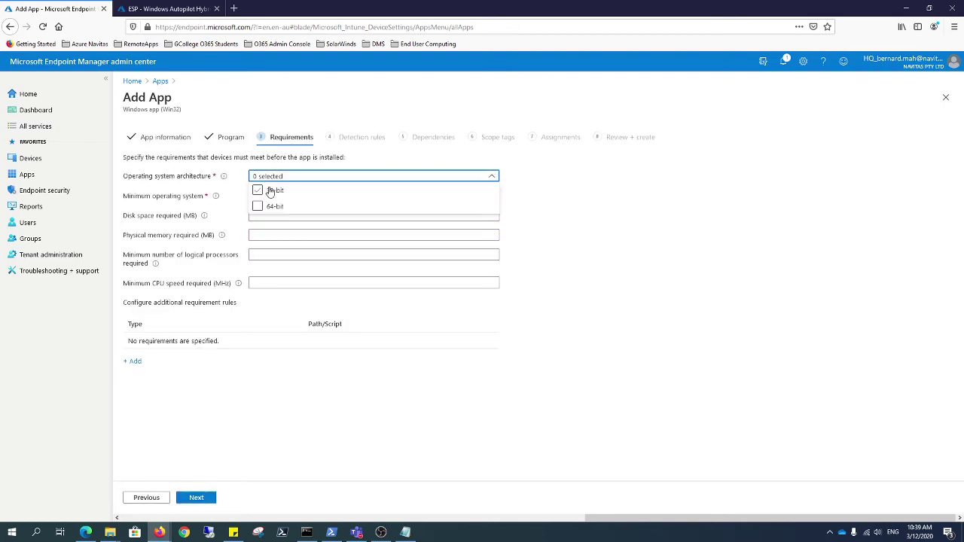
left_click(271, 191)
left_click(271, 206)
left_click(279, 377)
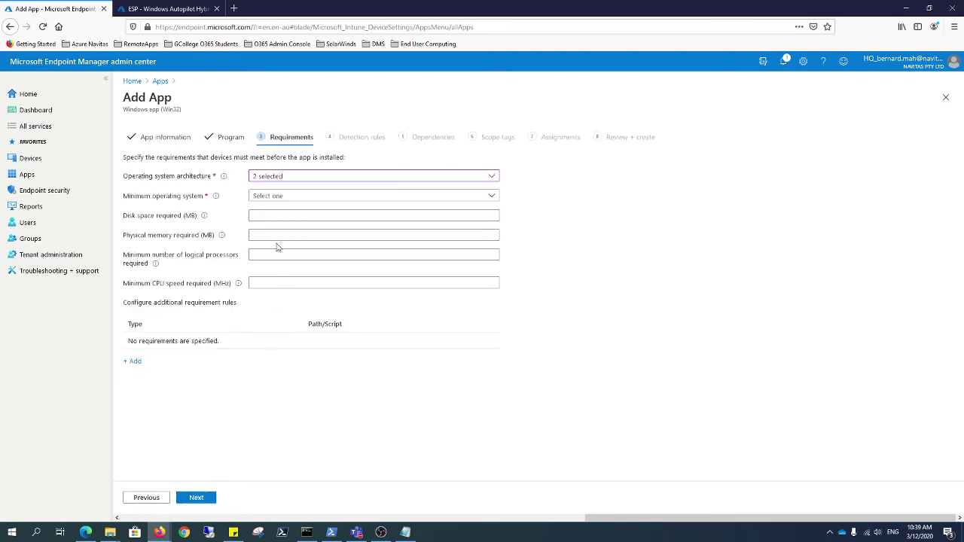
left_click(272, 197)
left_click(275, 216)
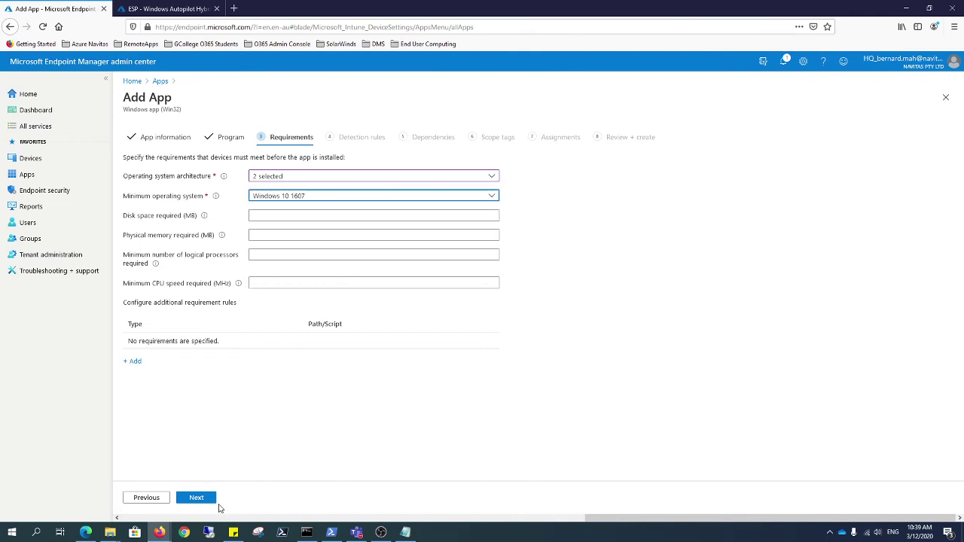
left_click(197, 499)
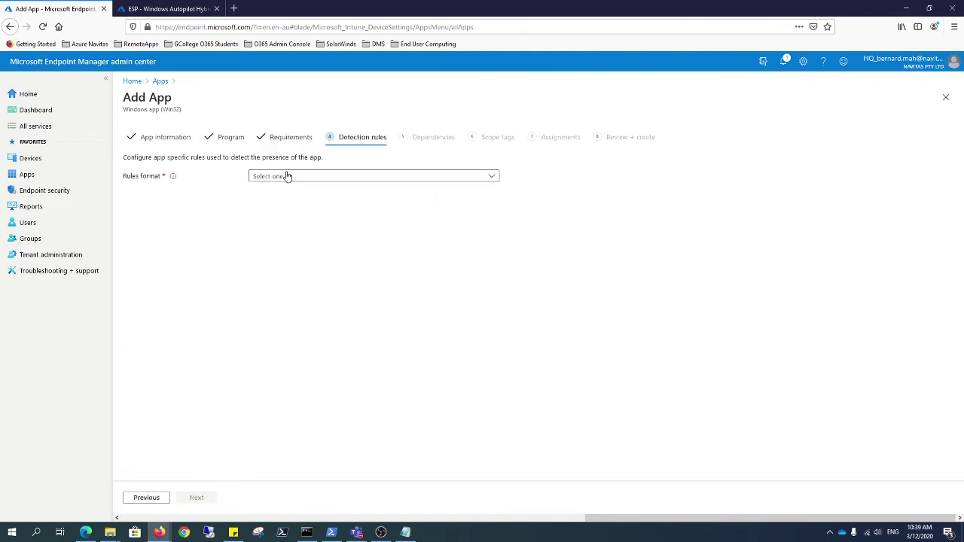
Step: Switch detection rules to manual configuration and add an MSI-type rule
left_click(286, 177)
left_click(287, 190)
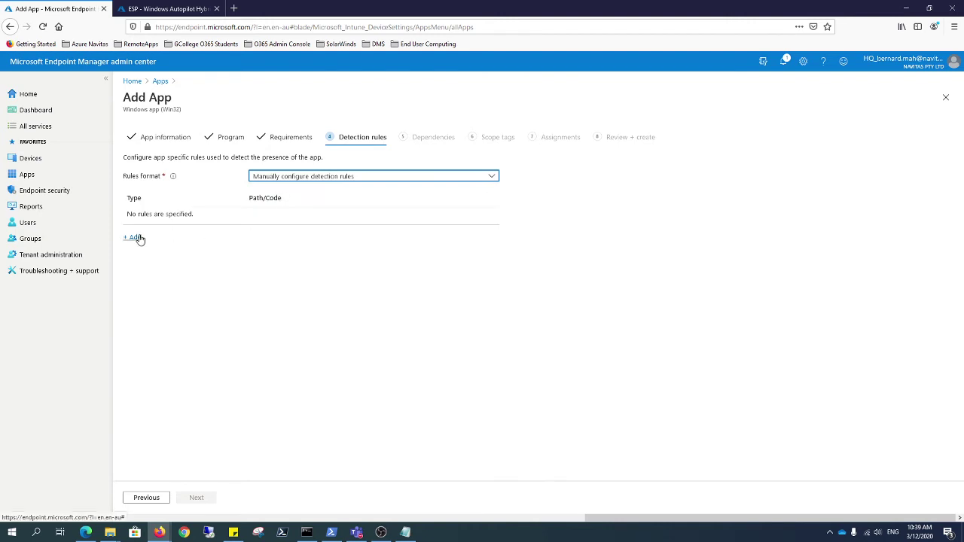
left_click(137, 238)
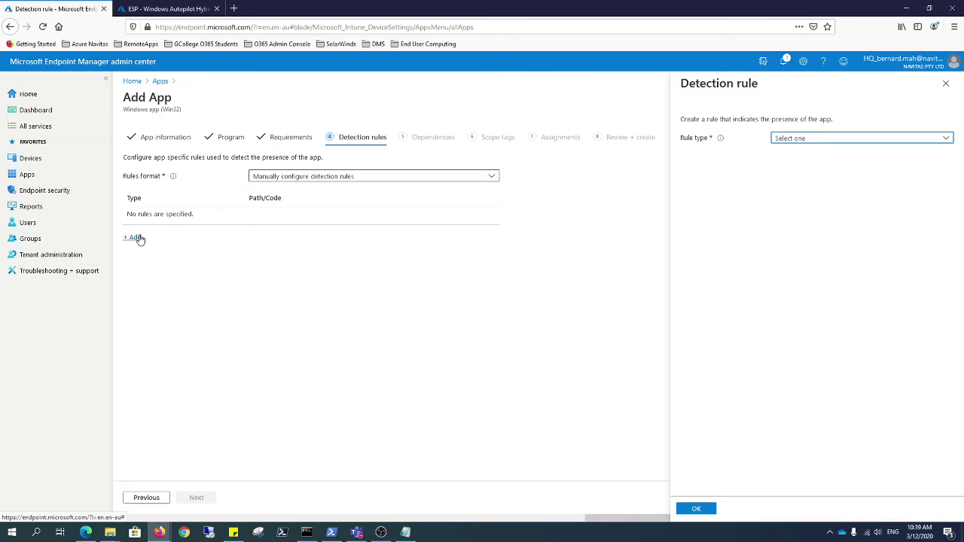
left_click(800, 140)
left_click(799, 153)
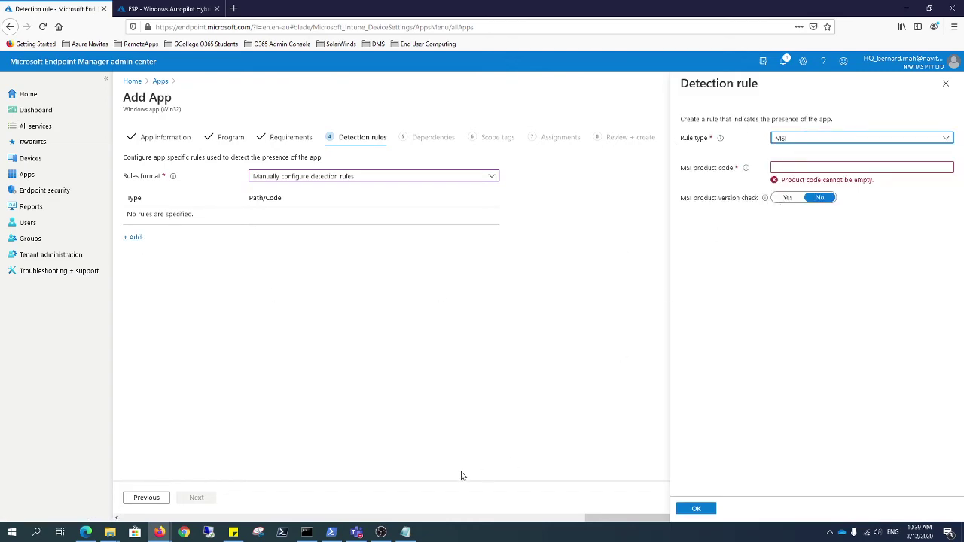
Step: Copy the Cisco AnyConnect Secure Mobility Client product code from the installed-products list
left_click(405, 533)
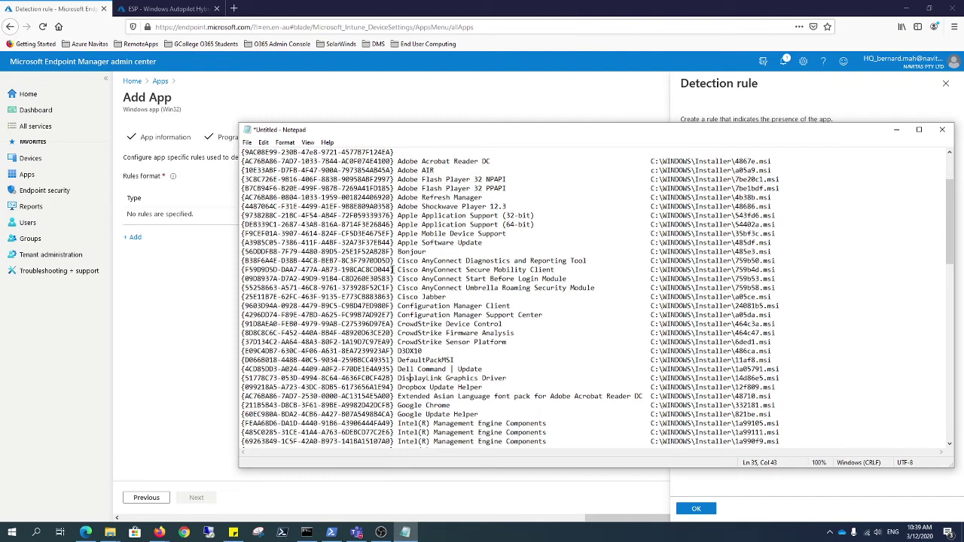
left_click_drag(394, 270, 244, 270)
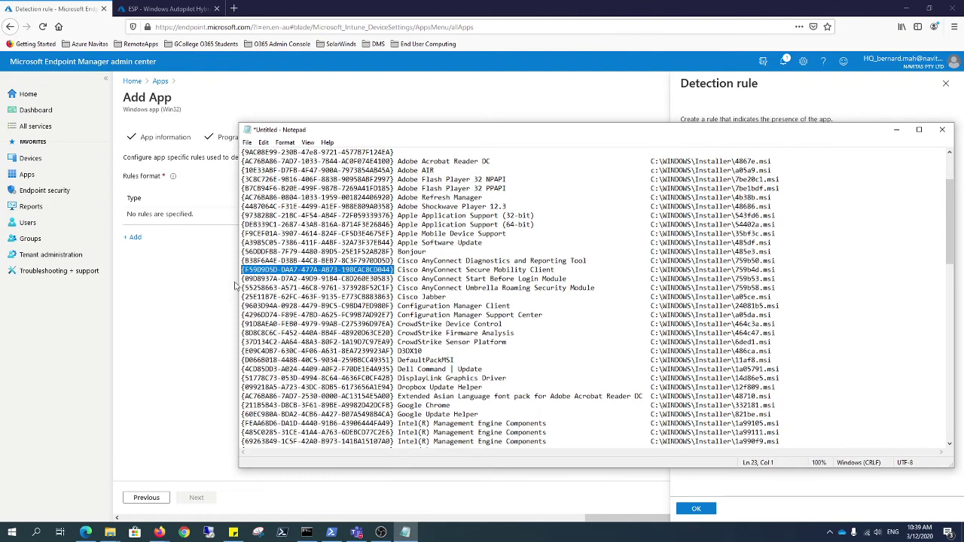
left_click(220, 307)
Step: Paste the product code into the MSI rule, save it, and pass Dependencies and Scope tags
left_click(783, 169)
key("ctrl+v")
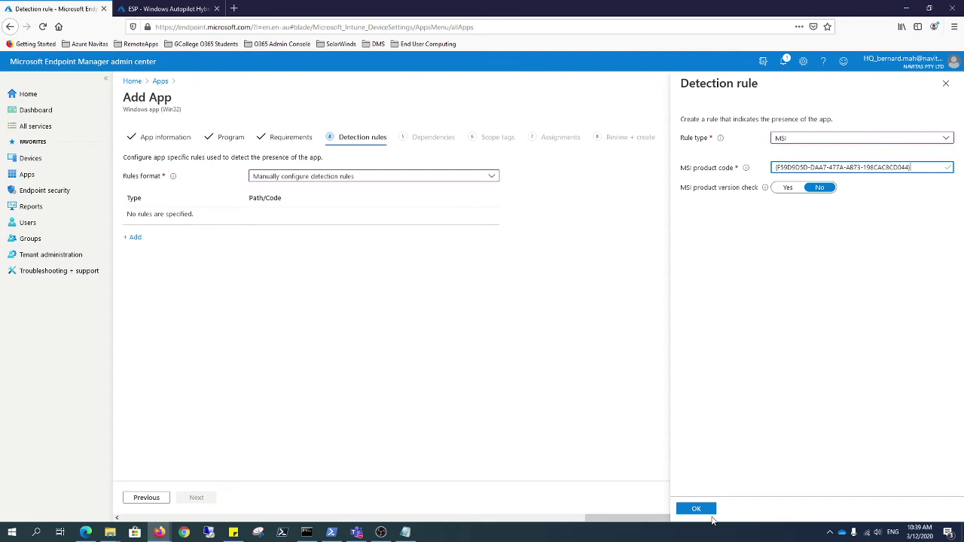
left_click(705, 511)
left_click(197, 498)
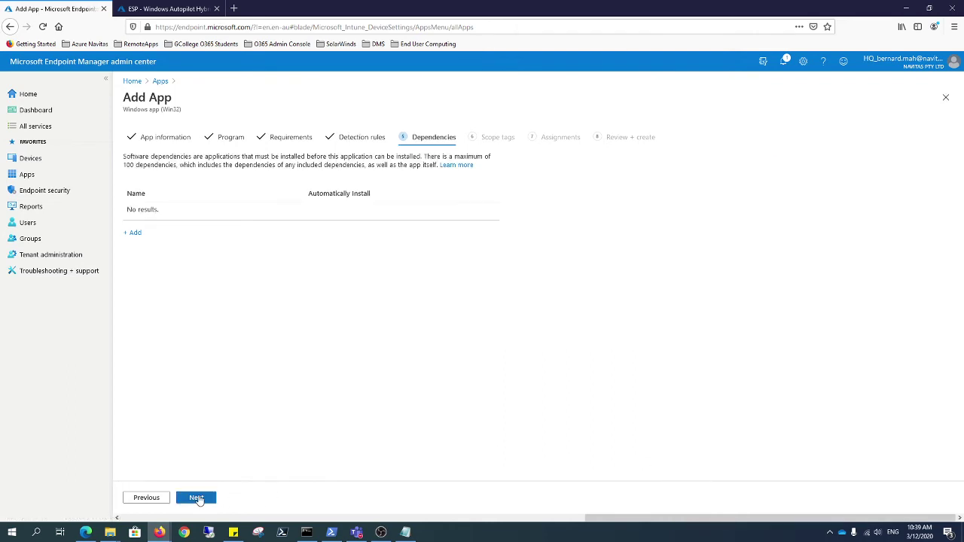
left_click(198, 498)
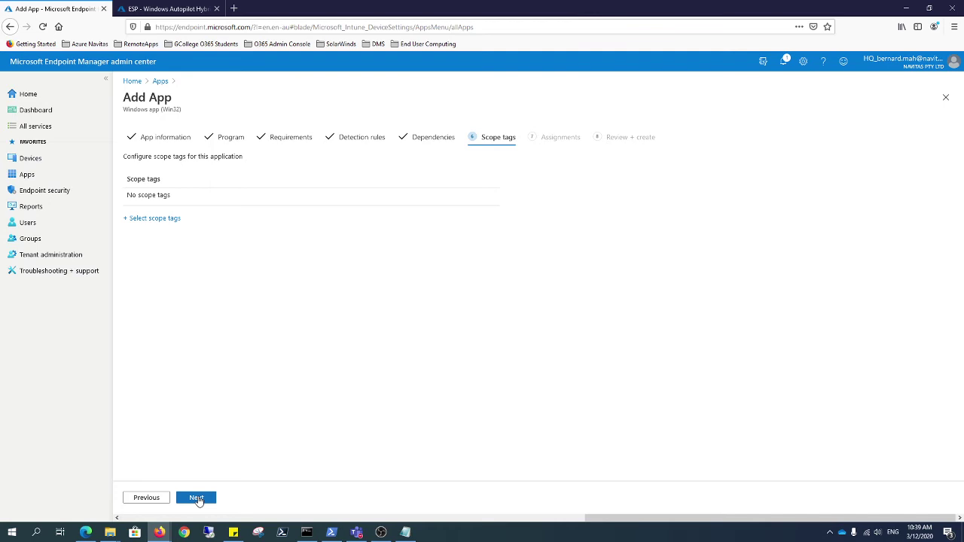
left_click(197, 499)
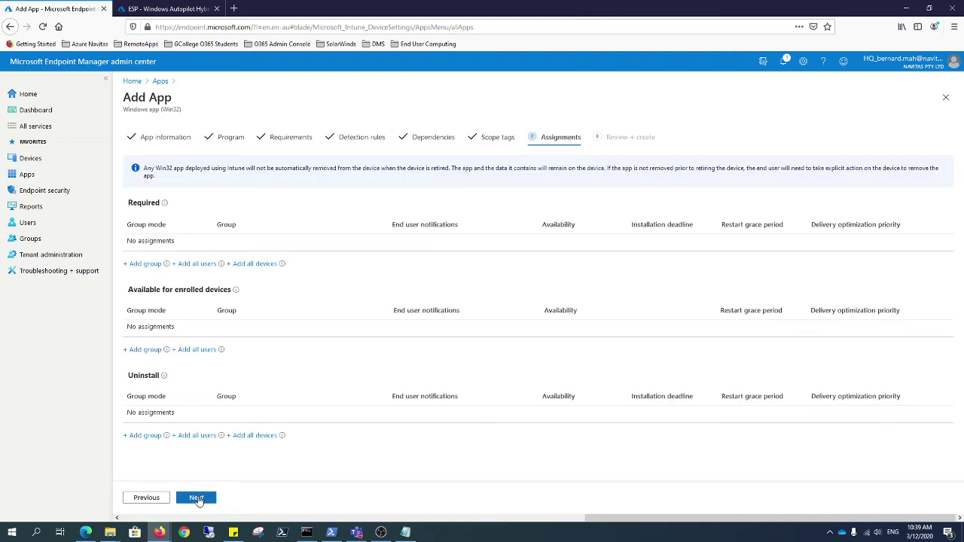
Step: Add All Azure AD Joined (Company Owned), All Windows 10 Devices with MDM and All Windows Autopilot Devices as Required groups
left_click(148, 265)
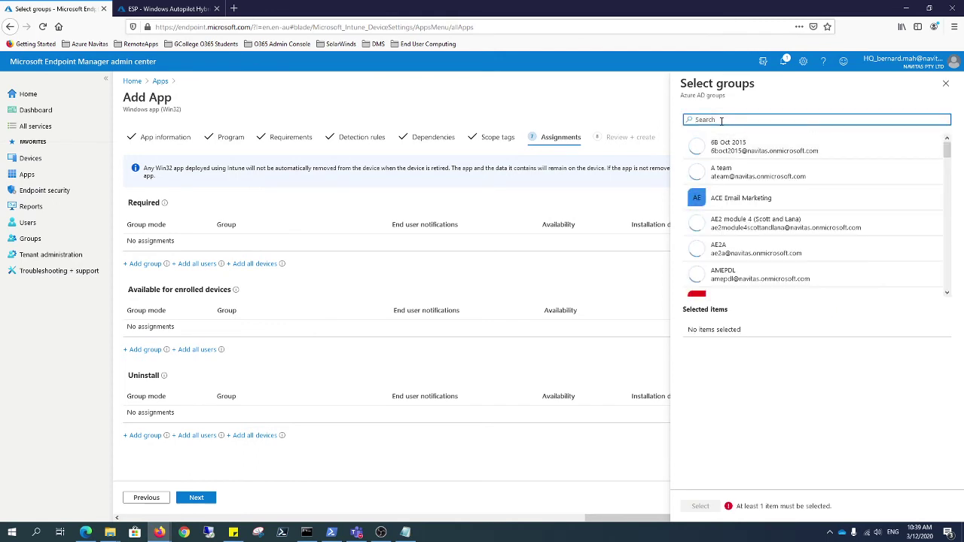
type("all azure")
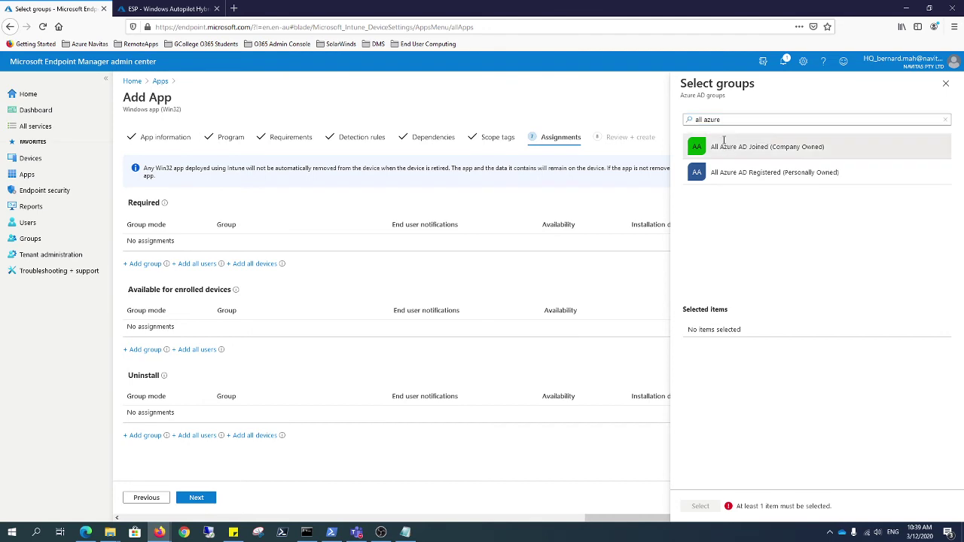
left_click(724, 141)
type("all windows")
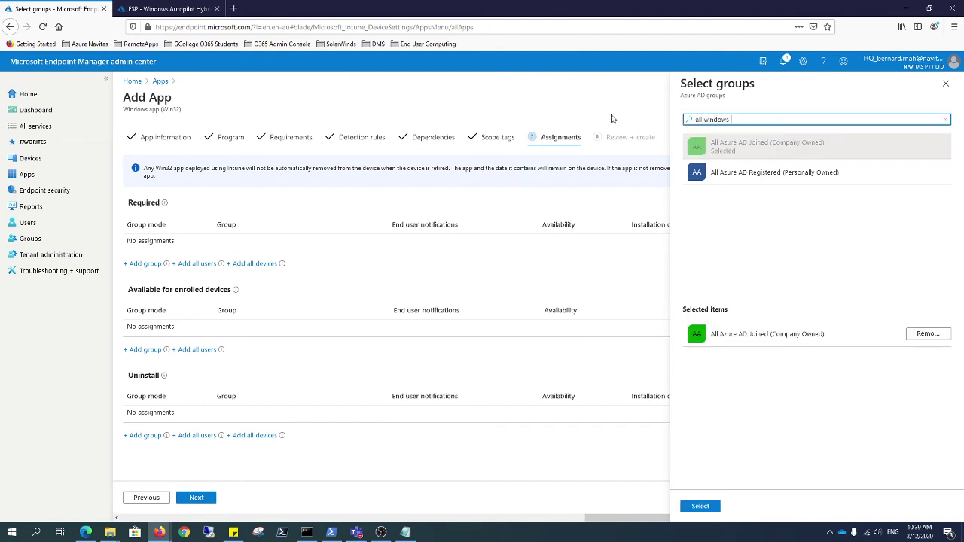
left_click(750, 274)
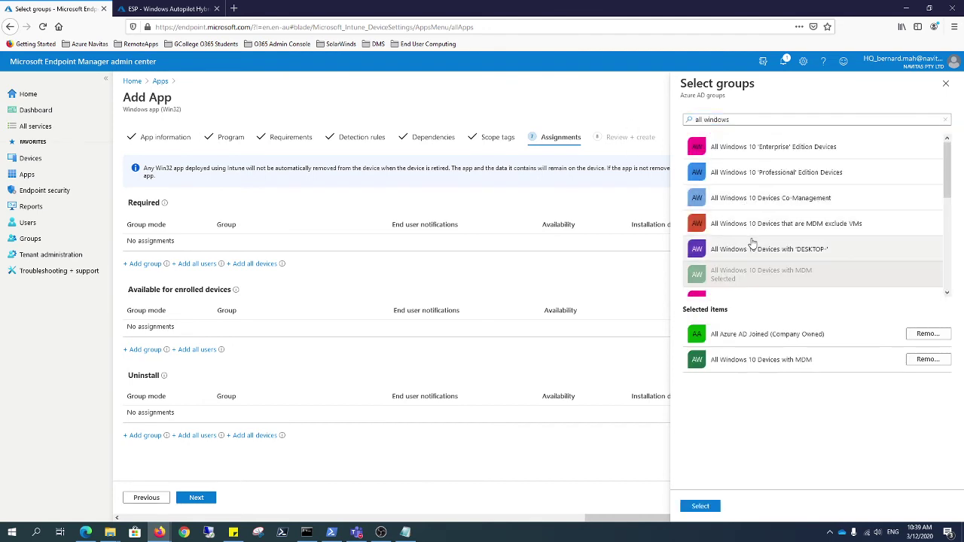
scroll(751, 243, "down", 2)
left_click(754, 197)
left_click(701, 506)
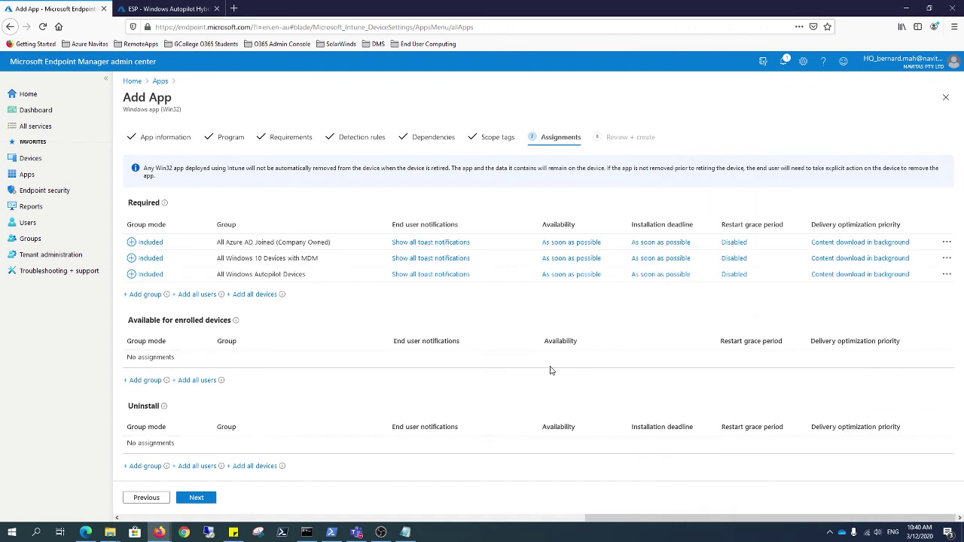
Step: Set each of the three group assignments to hide all toast notifications
left_click(431, 243)
left_click(814, 218)
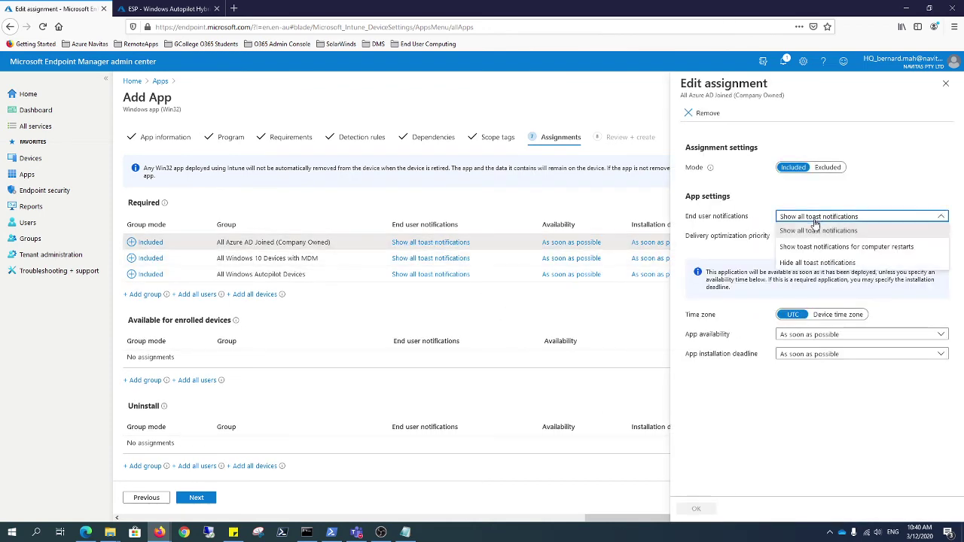
left_click(817, 262)
left_click(693, 508)
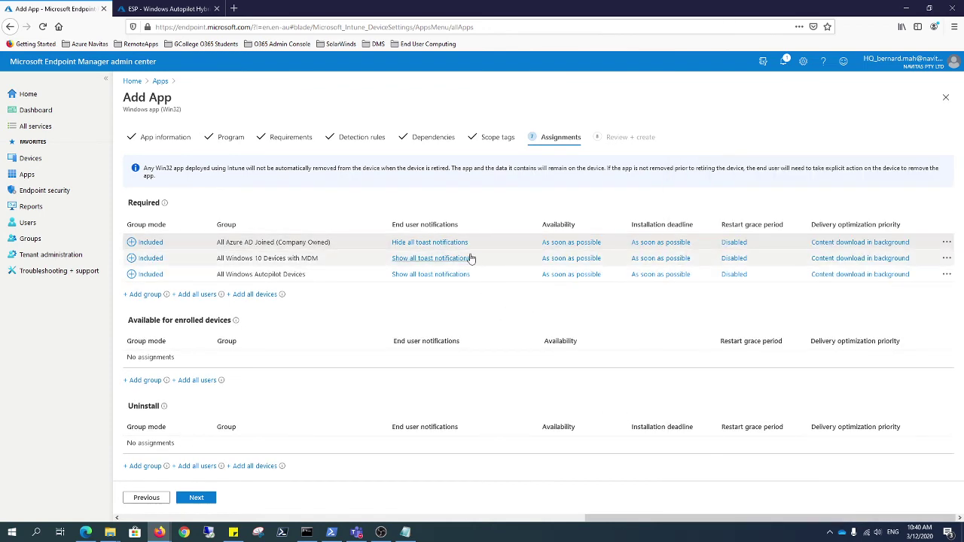
left_click(471, 258)
left_click(805, 222)
left_click(800, 269)
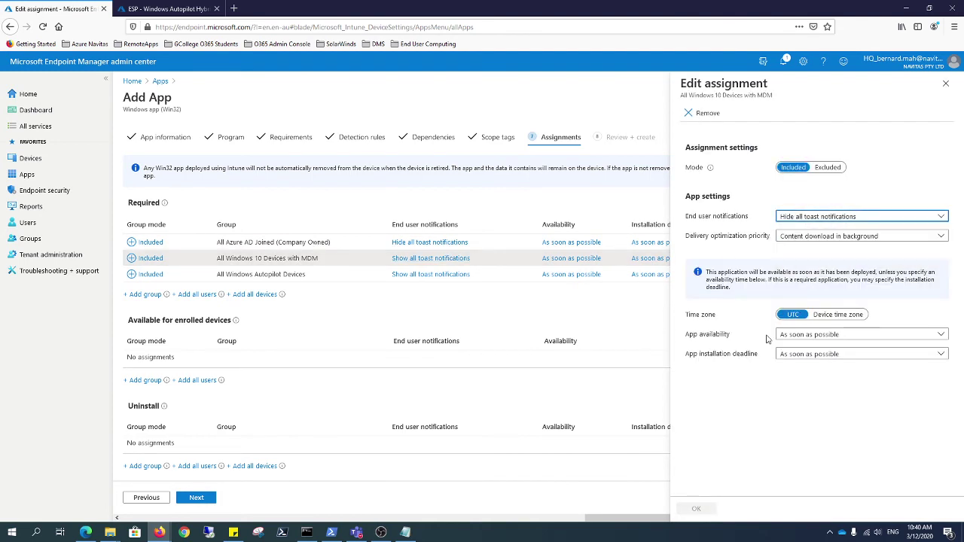
left_click(694, 508)
left_click(427, 275)
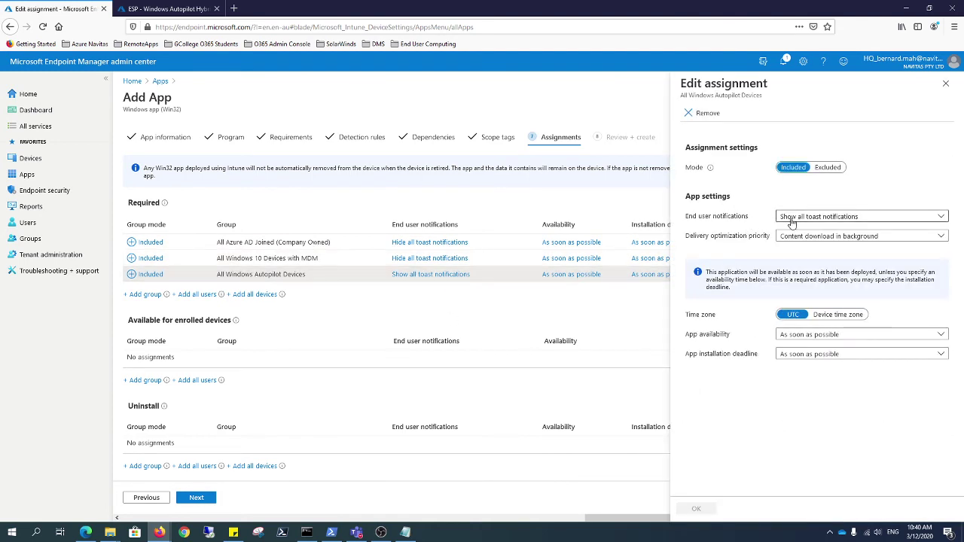
left_click(791, 222)
left_click(800, 262)
left_click(694, 508)
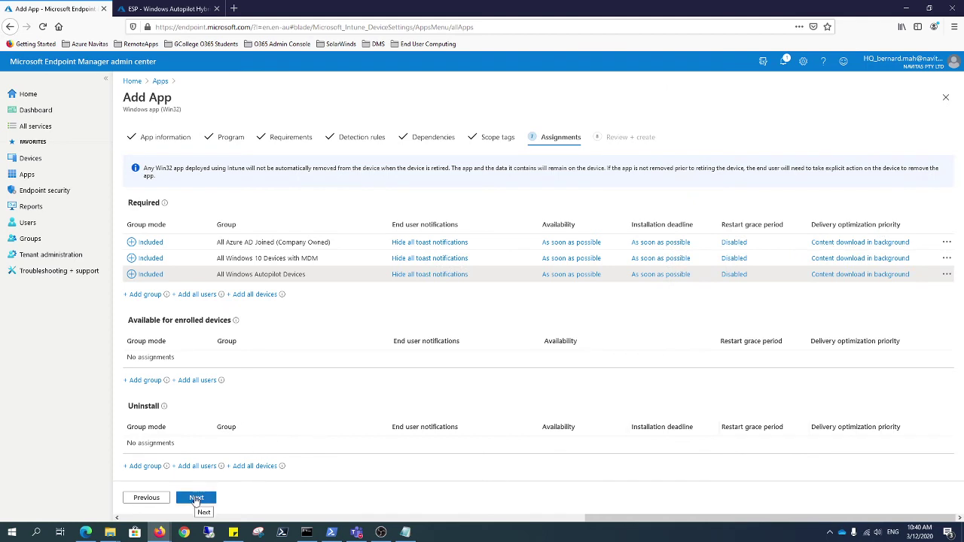
Step: Create the Cisco AnyConnect Secure Mobility Client v4.9.040403 + SBL app and check its upload notifications
left_click(196, 498)
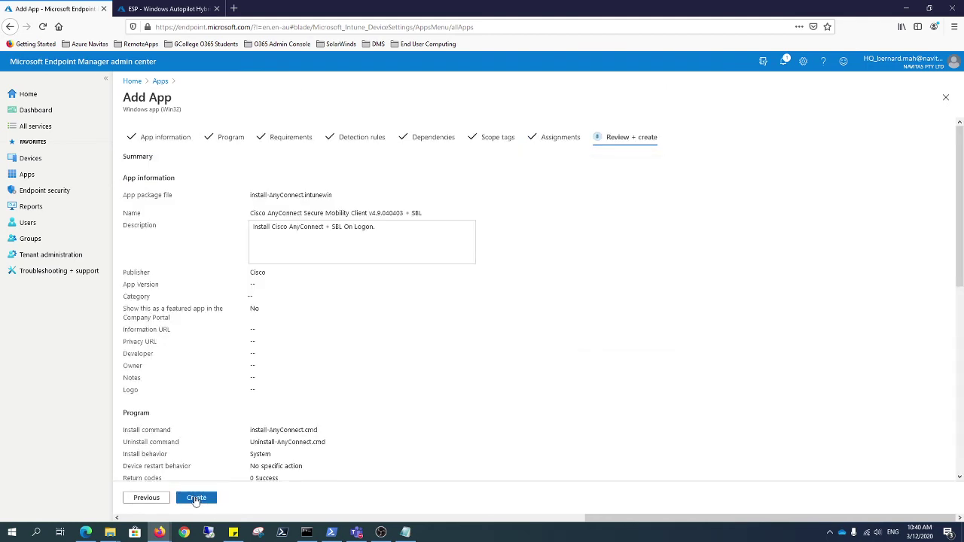
left_click(196, 498)
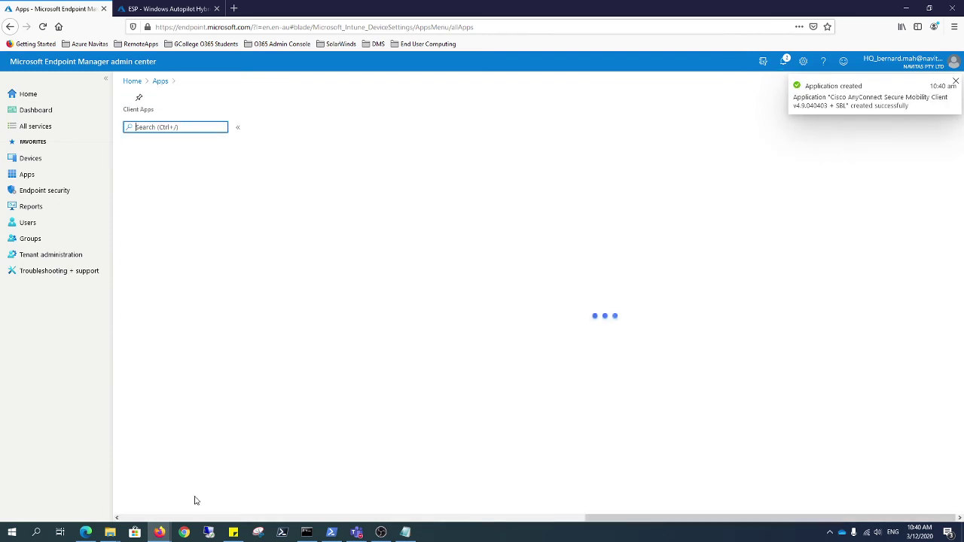
left_click(784, 61)
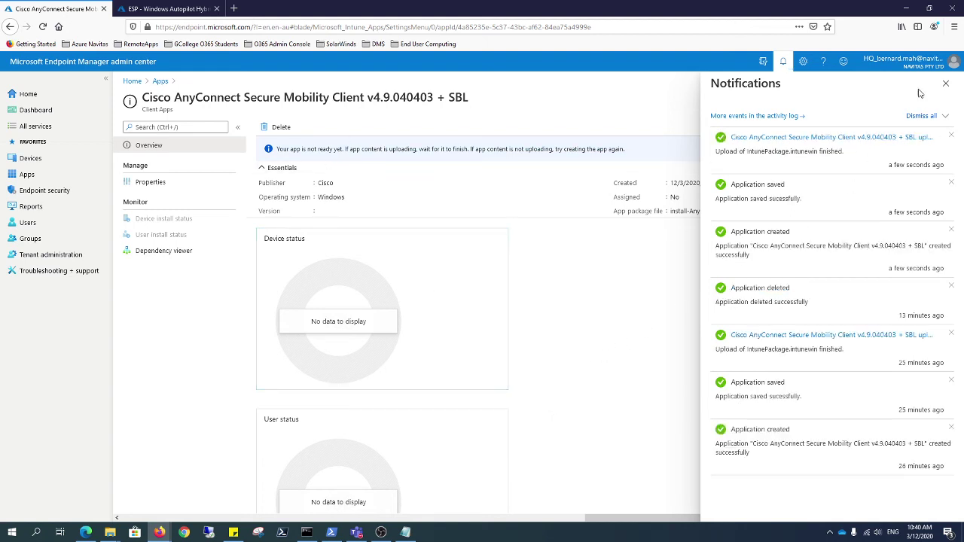
Step: Review the Cisco AnyConnect + SBL app's properties and assignments, then go to the ESP profile's page
left_click(946, 83)
left_click(150, 182)
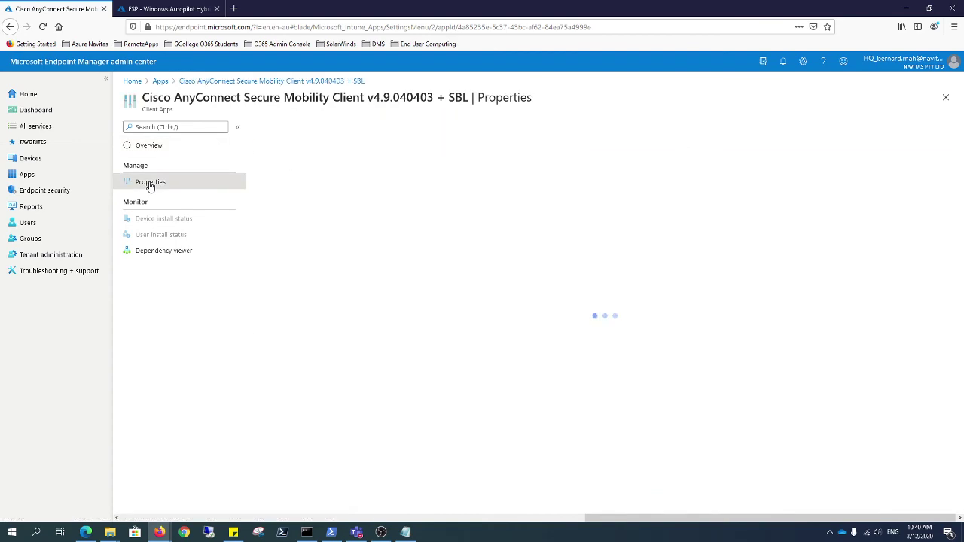
left_click(161, 145)
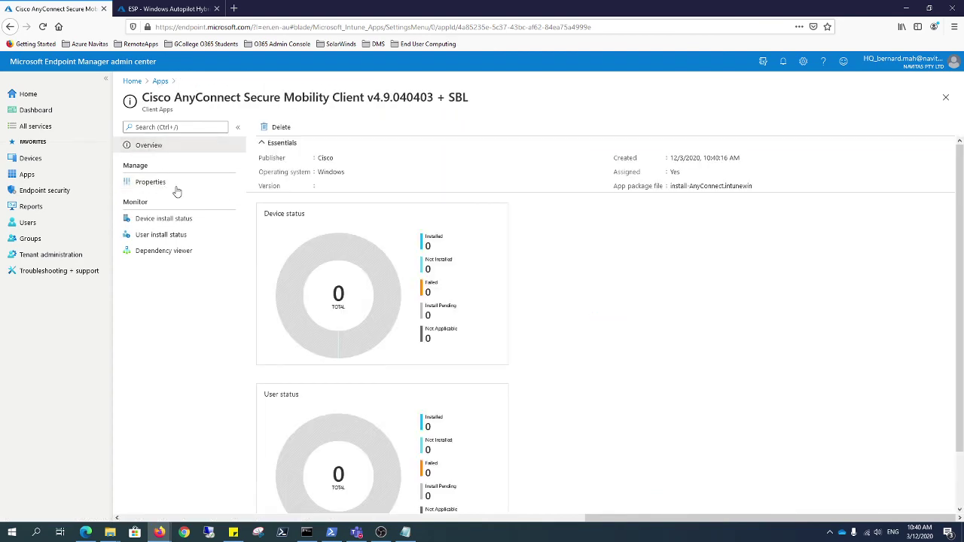
left_click(154, 181)
scroll(320, 334, "down", 3)
scroll(320, 334, "down", 2)
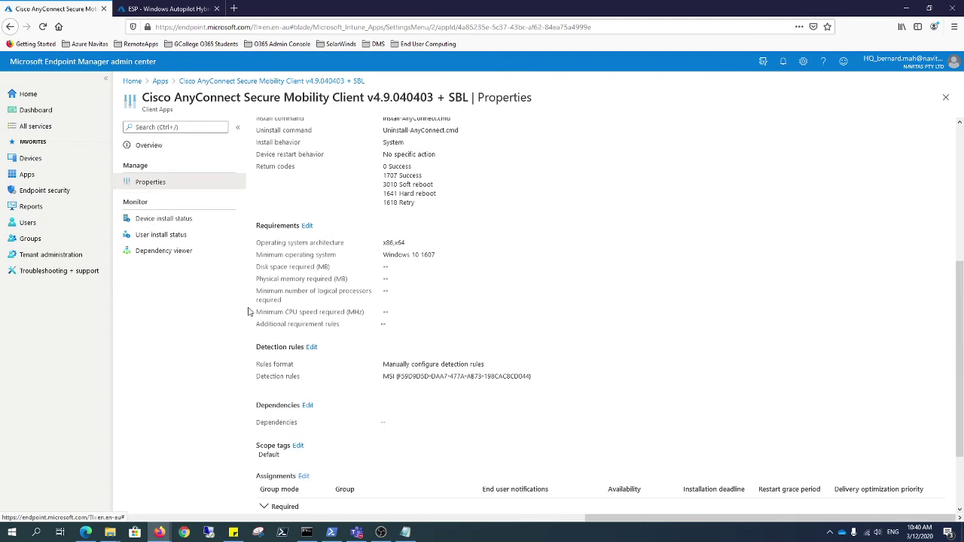
scroll(271, 294, "up", 5)
left_click(167, 8)
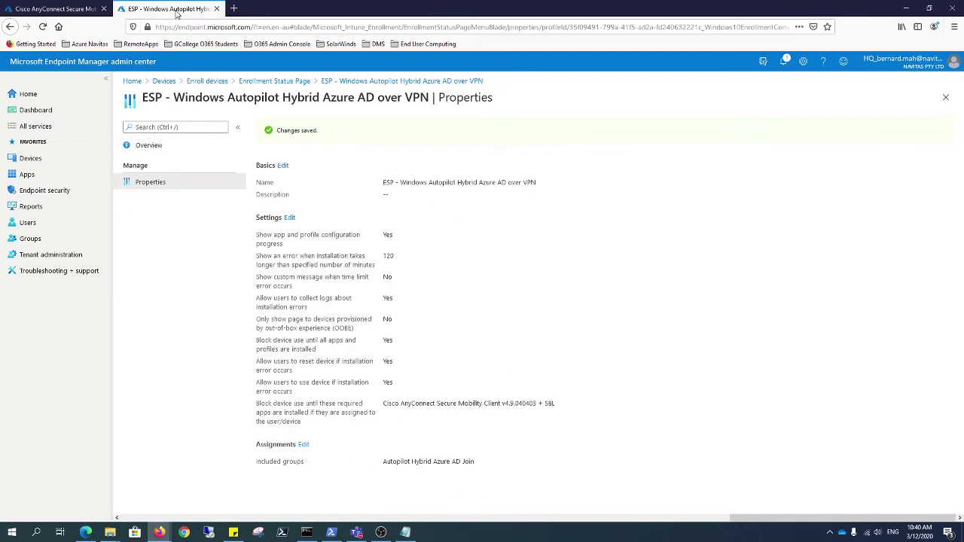
Step: Open the ESP - Windows Autopilot Hybrid Azure AD over VPN profile's properties via Devices > Enroll devices
left_click(163, 82)
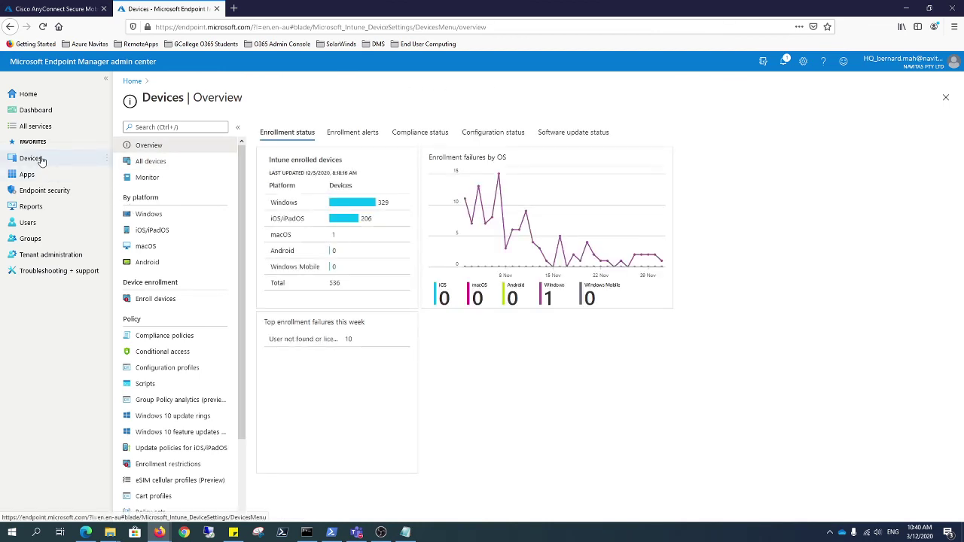
left_click(151, 299)
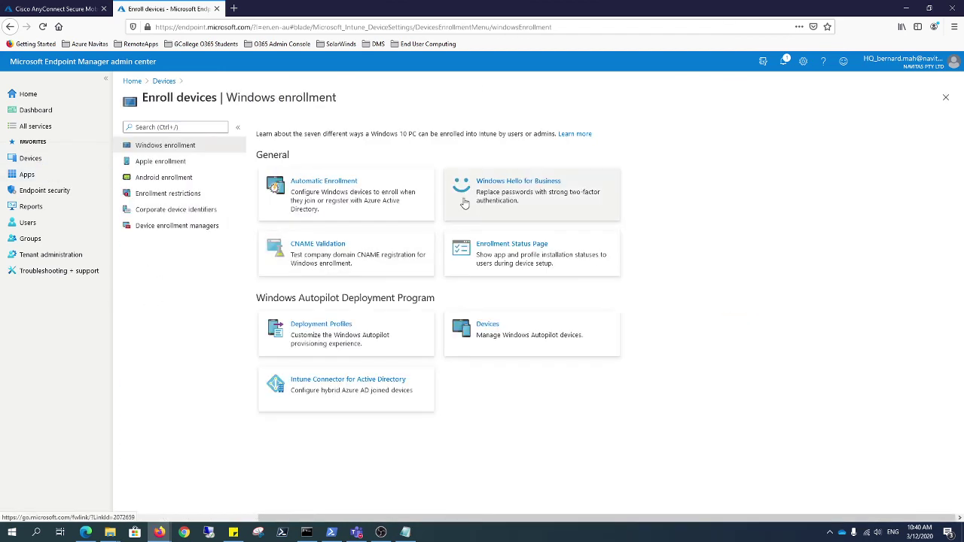
left_click(471, 256)
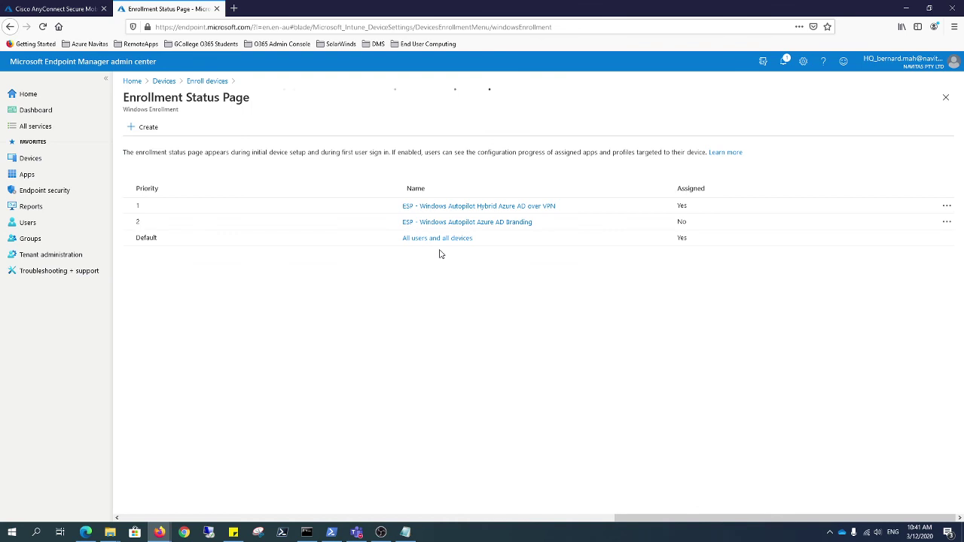
left_click(441, 207)
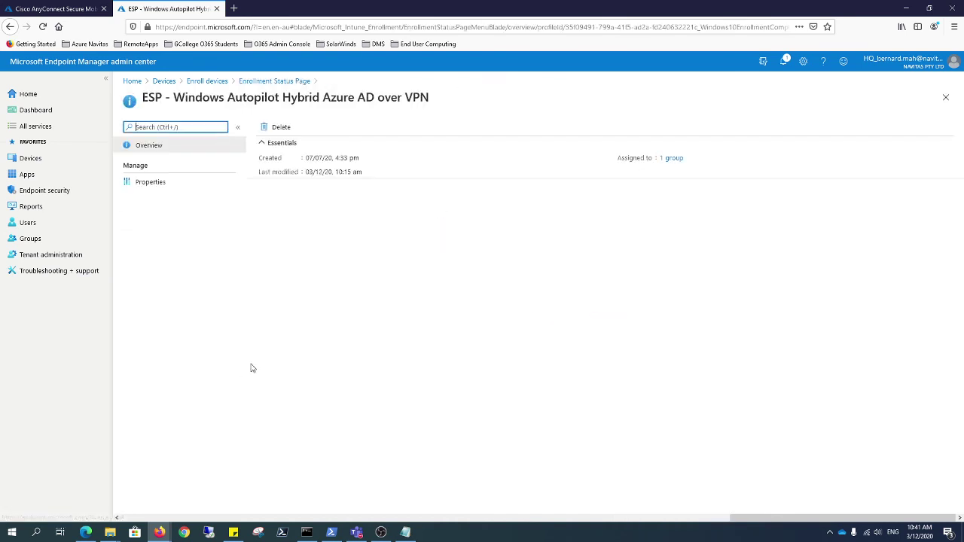
left_click(156, 193)
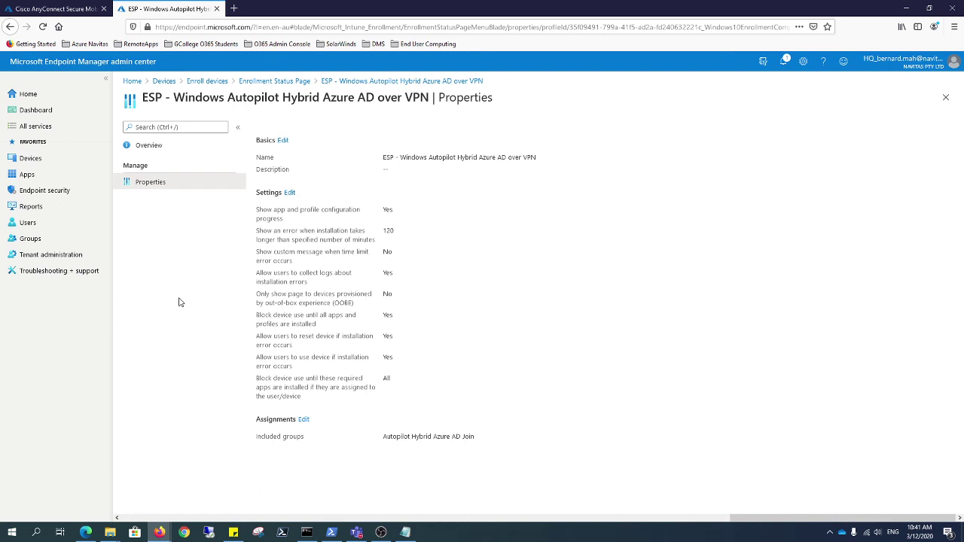
Step: Set the hybrid ESP profile to block device use until Cisco AnyConnect + SBL installs, and save
left_click(290, 193)
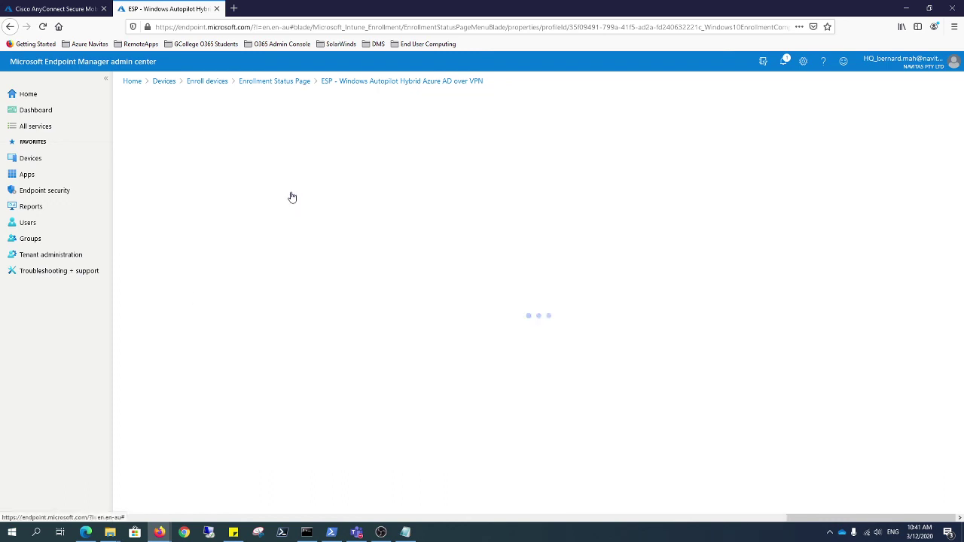
scroll(179, 425, "down", 1)
scroll(179, 426, "down", 1)
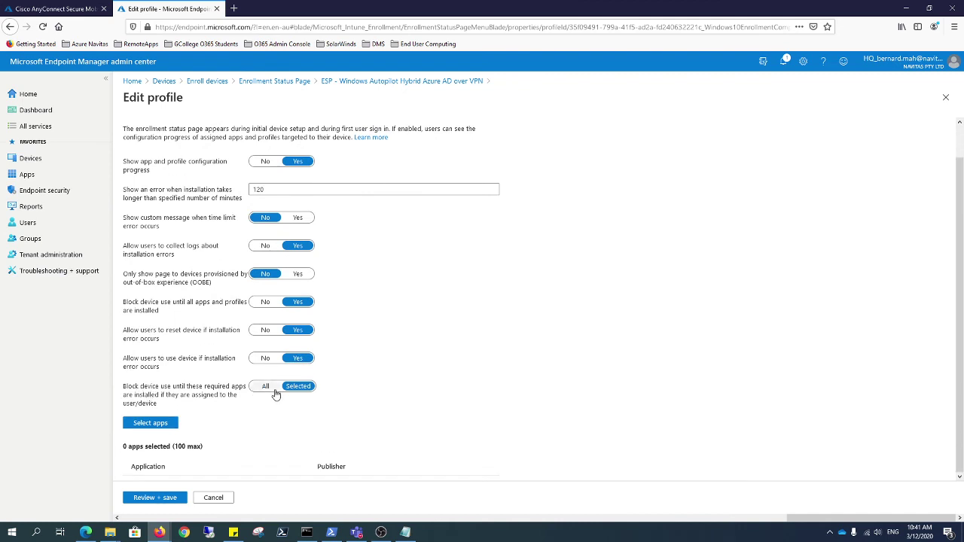
left_click(153, 423)
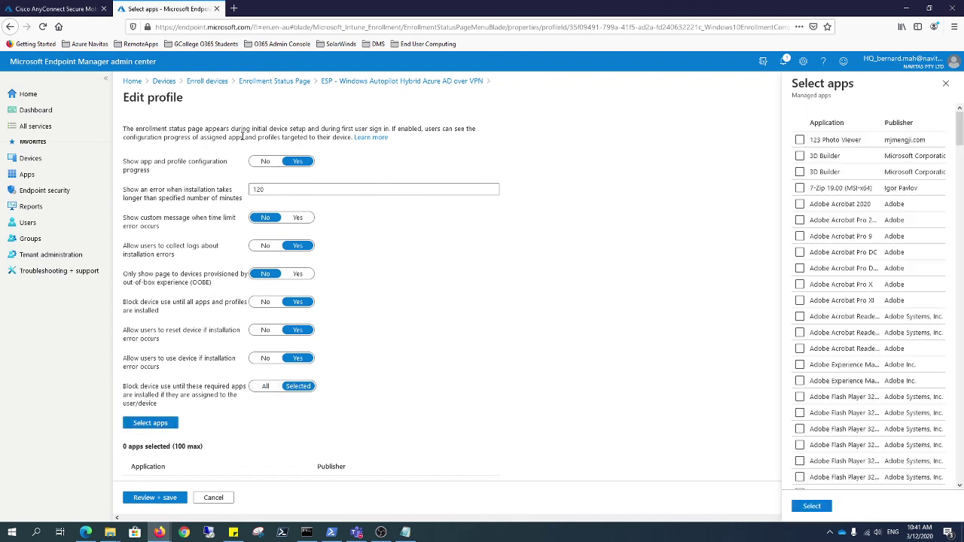
scroll(849, 339, "down", 10)
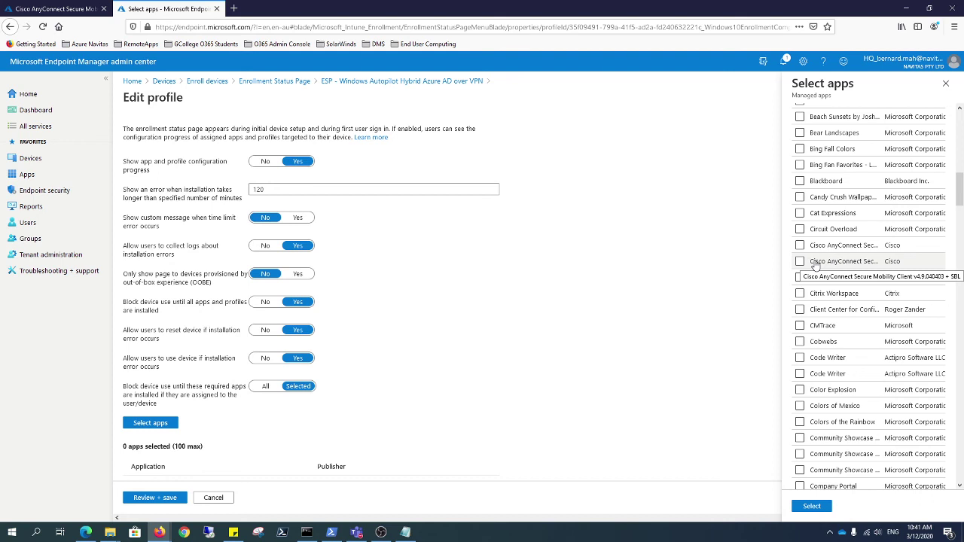
left_click(800, 261)
left_click(812, 506)
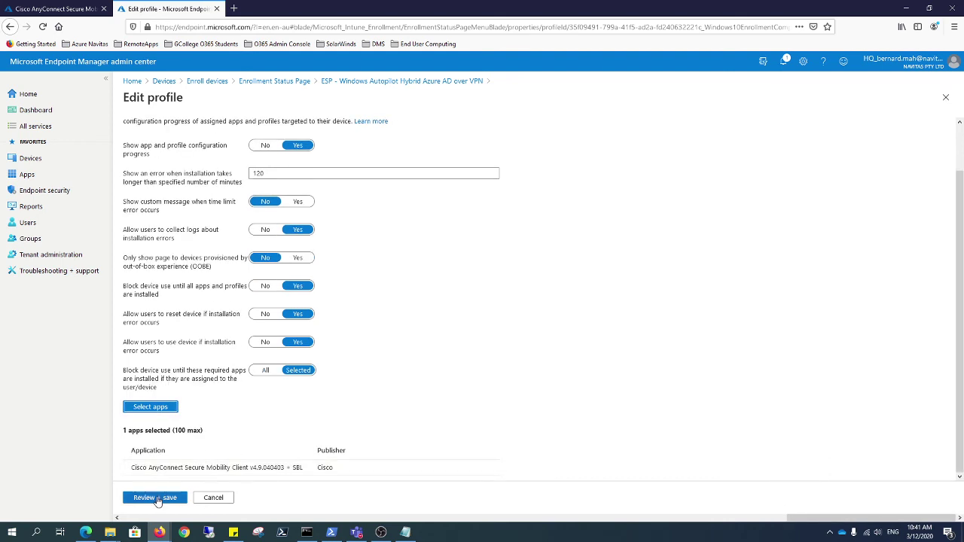
left_click(158, 499)
left_click(147, 499)
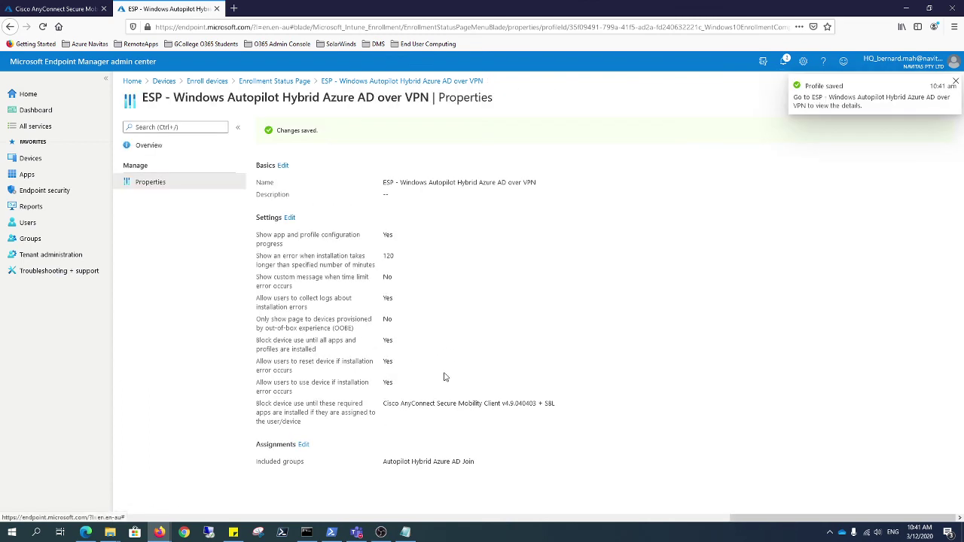
Step: Check the Cisco AnyConnect + SBL app's device install status, then return to its overview
left_click(56, 8)
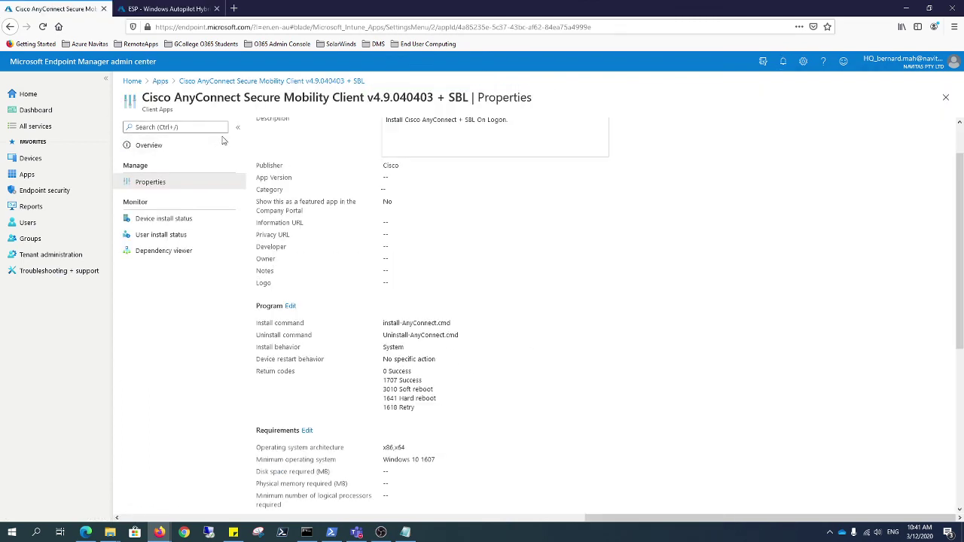
left_click(163, 219)
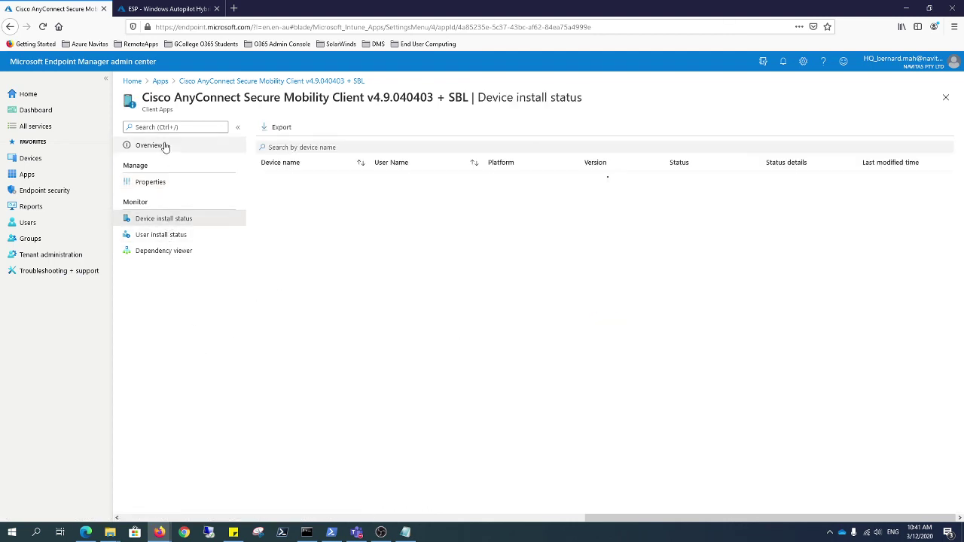
left_click(165, 145)
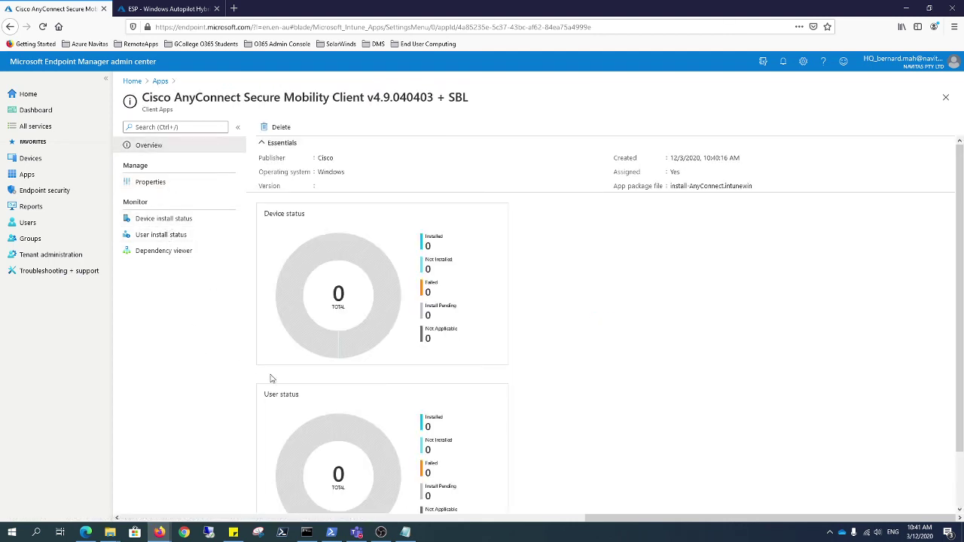